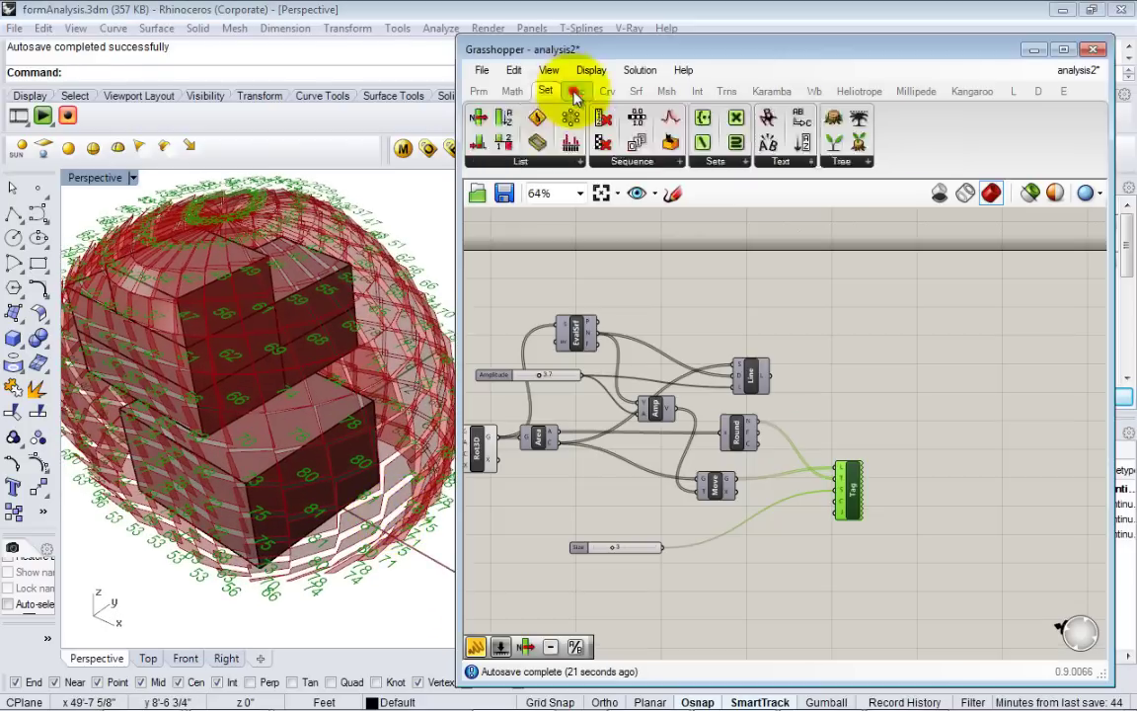
left_click(545, 91)
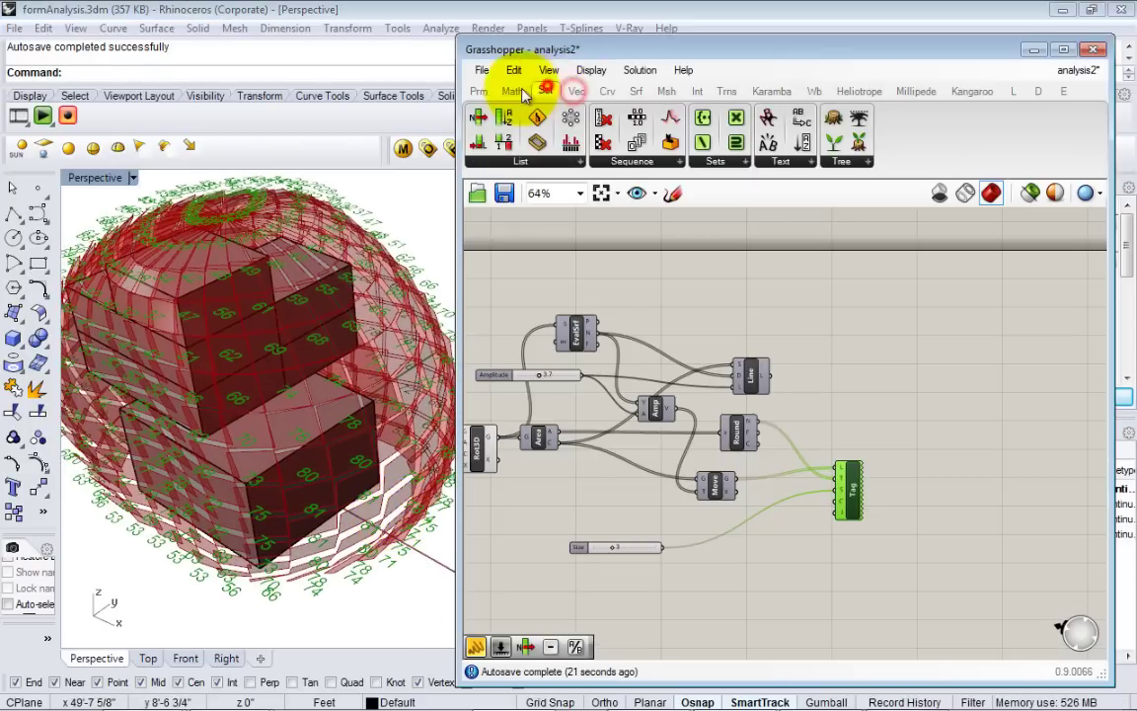
left_click(512, 91)
left_click(546, 92)
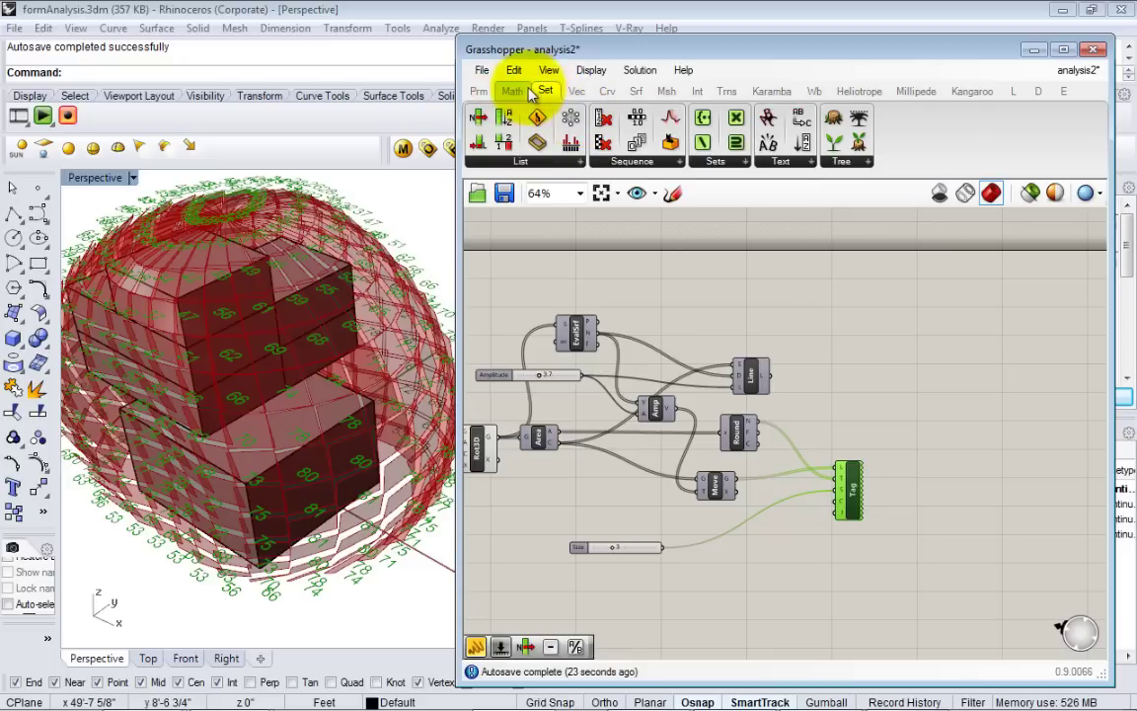
left_click(515, 90)
left_click(576, 91)
left_click(607, 91)
left_click(746, 281)
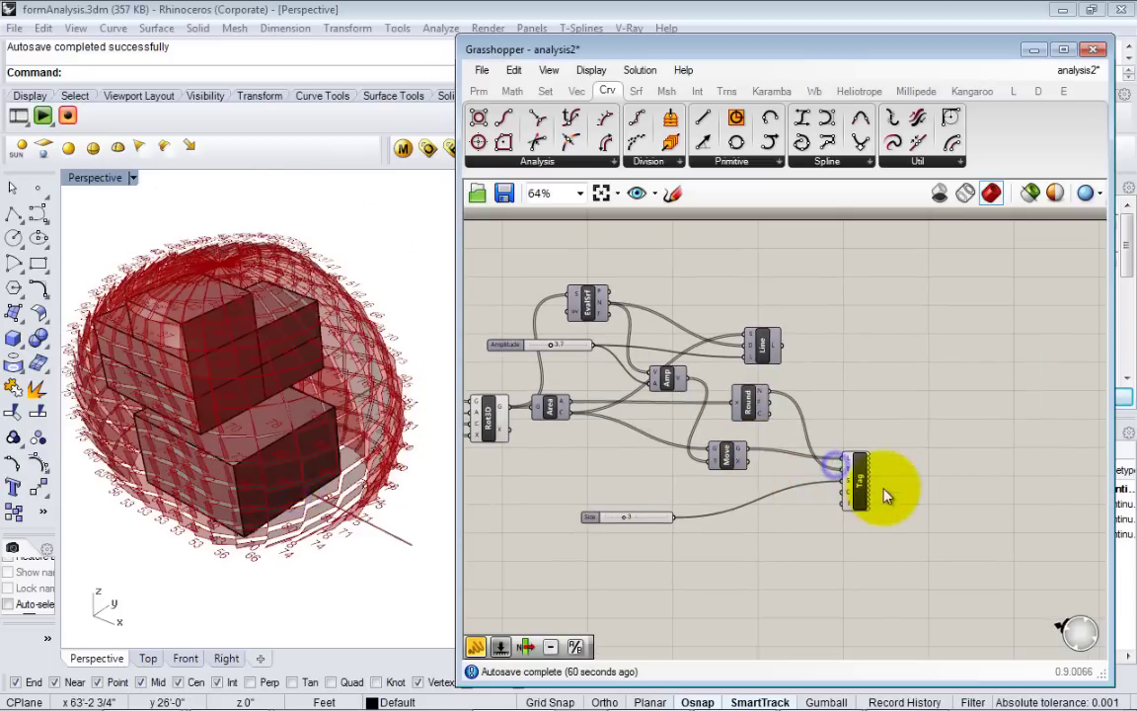
- Shift the Tag component slightly up and closer to the Round and Move components
scroll(868, 502, "up", 5)
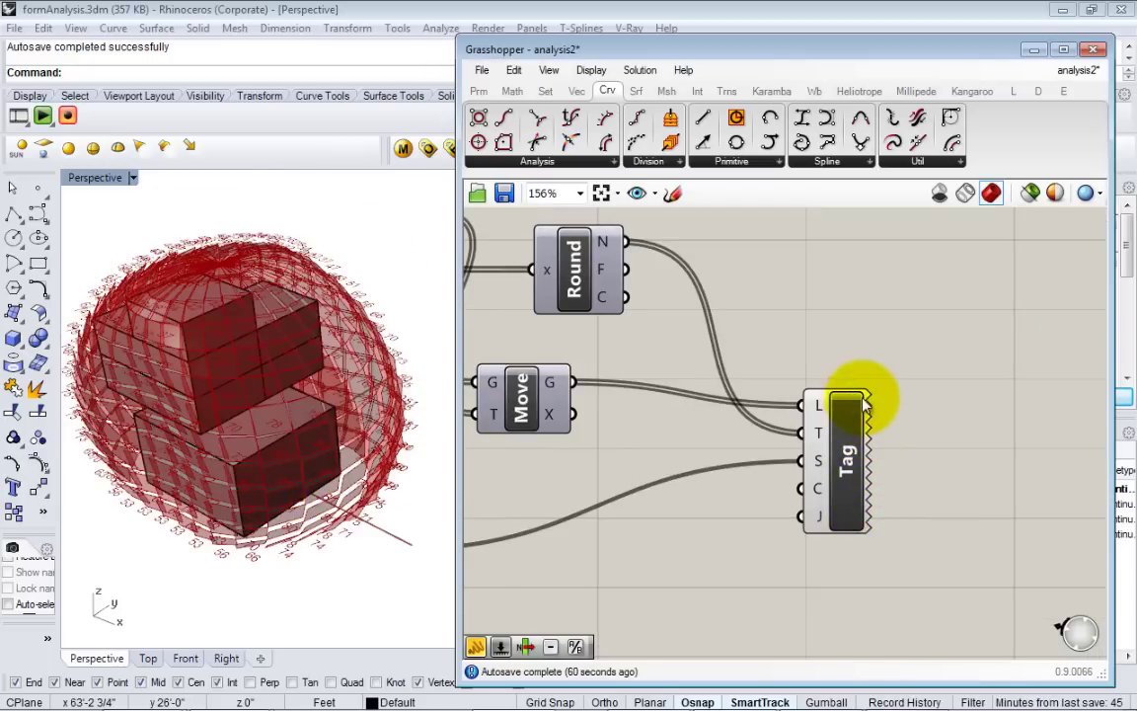
left_click(850, 457)
right_click_drag(813, 461, 790, 470)
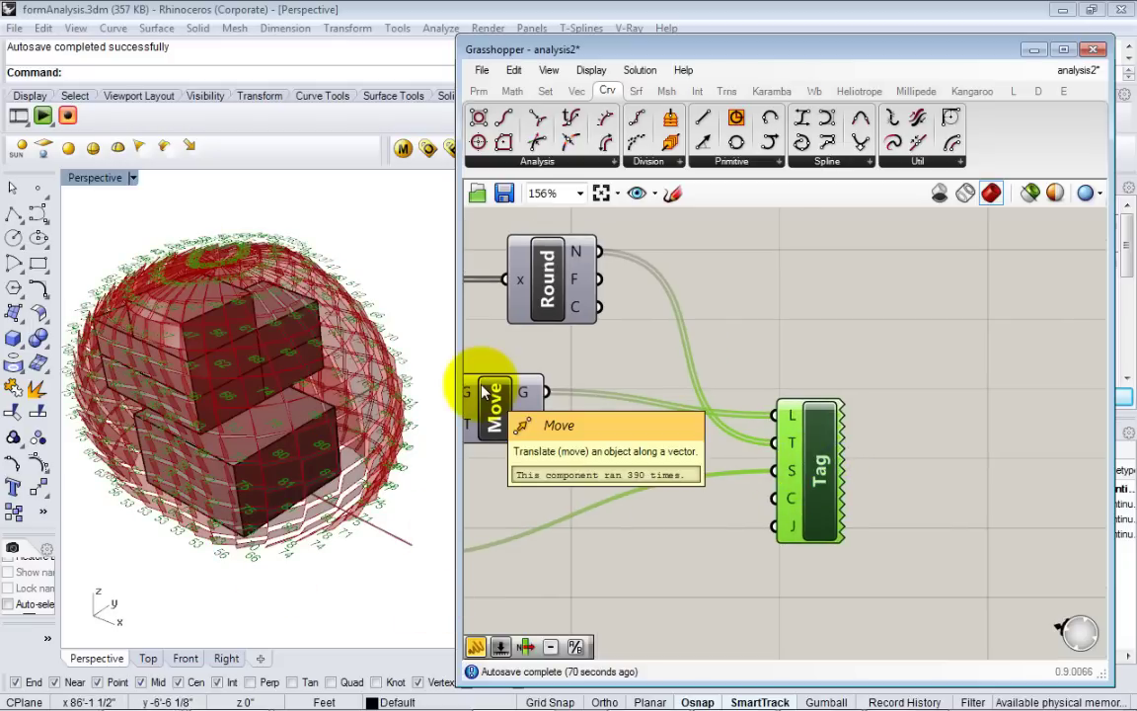
right_click_drag(834, 533, 827, 487)
left_click_drag(817, 463, 787, 421)
right_click_drag(762, 392, 777, 413)
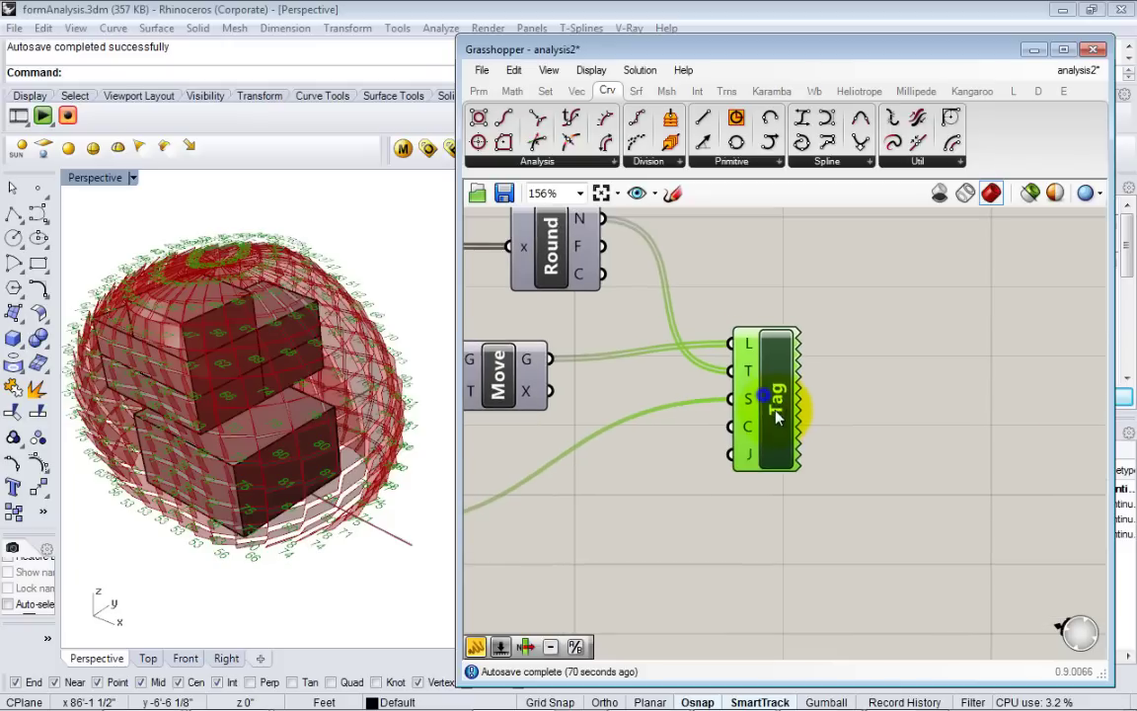
left_click(851, 428)
left_click(789, 423)
left_click(837, 452)
scroll(819, 451, "down", 2)
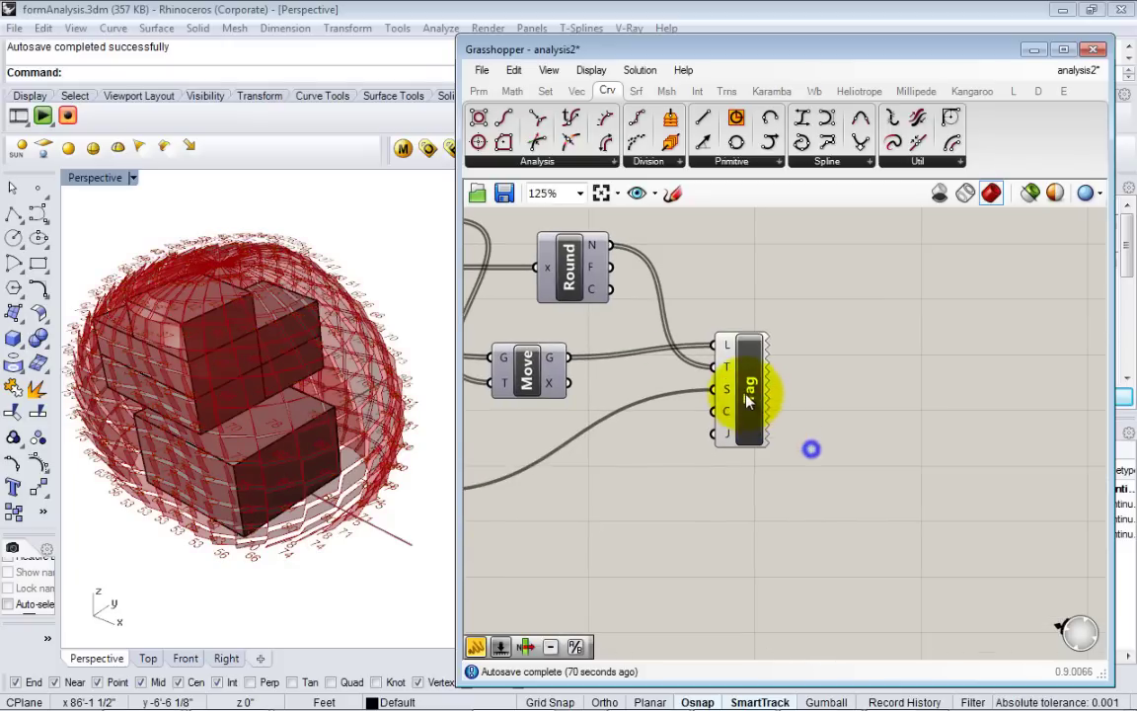
- Add a Custom Preview component just beneath the Tag component
double_click(752, 480)
type("custom")
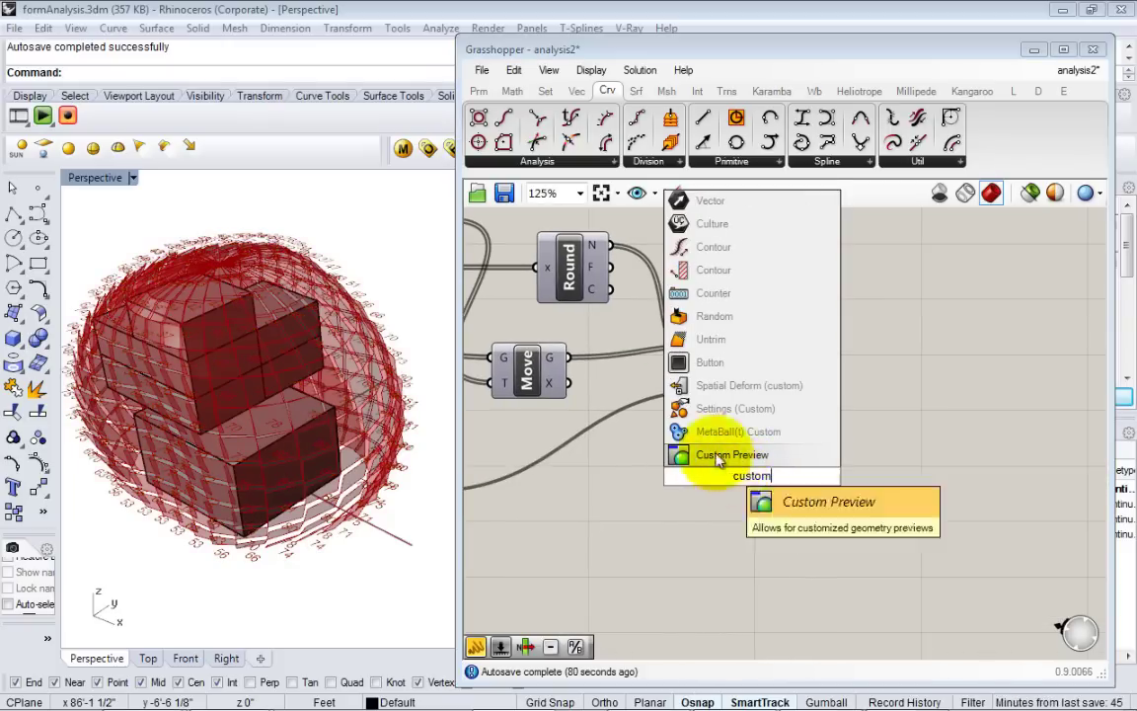
left_click(711, 456)
mouse_move(755, 501)
left_mouse_down()
mouse_move(752, 536)
mouse_move(746, 520)
left_mouse_up()
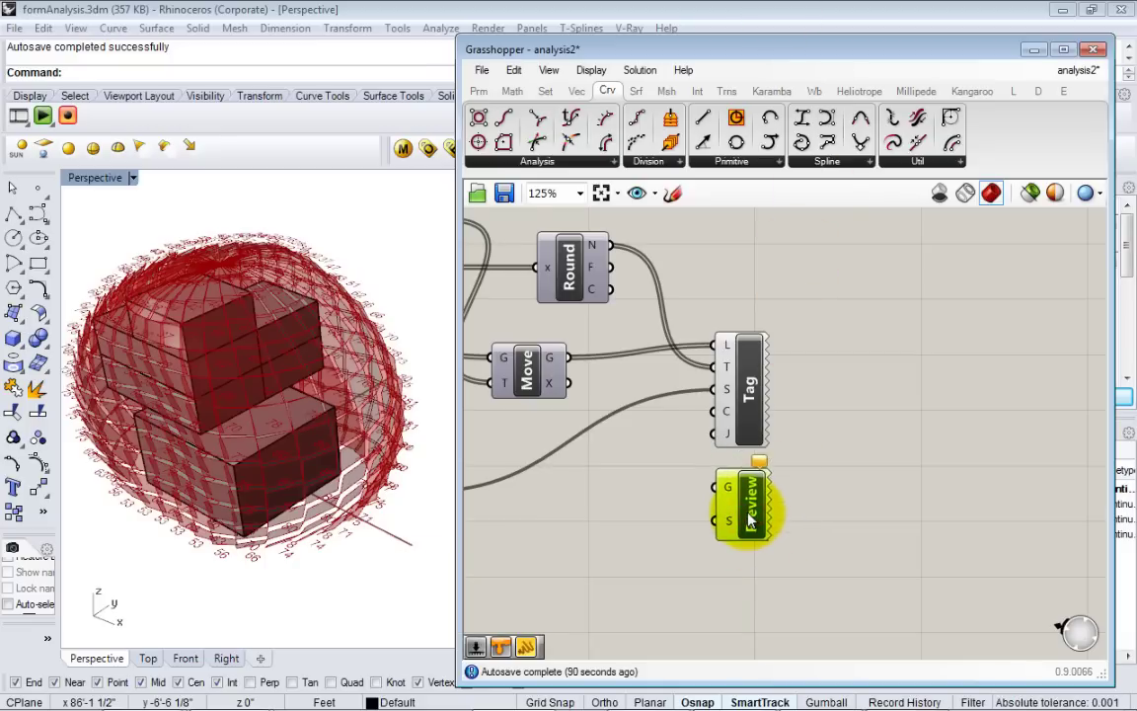
- Move the Custom Preview below the Area component and connect Rot3D's geometry output to its geometry input
right_click_drag(787, 524, 882, 546)
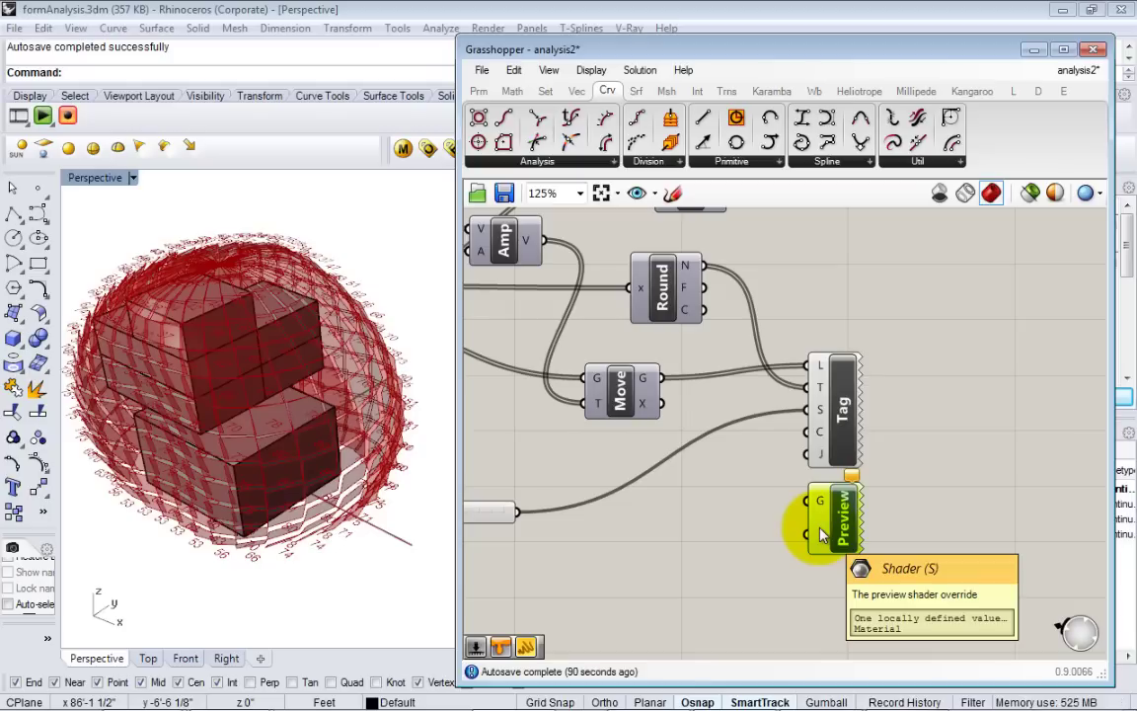
scroll(822, 534, "down", 3)
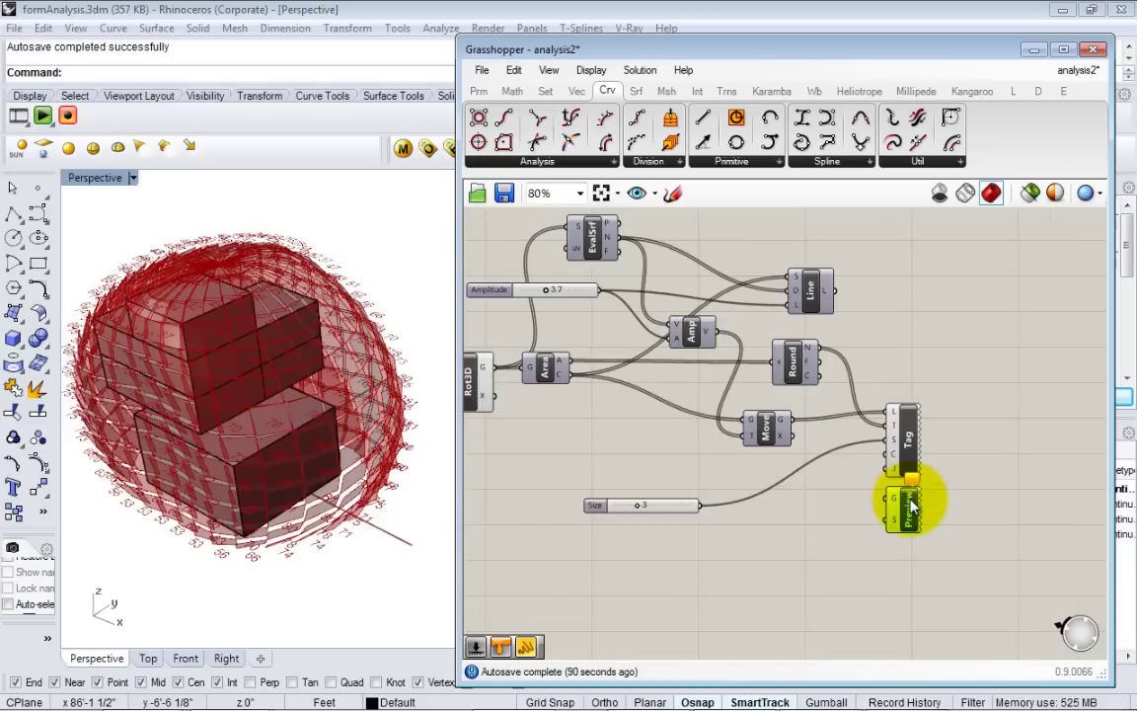
right_click_drag(910, 500, 880, 532)
left_click_drag(884, 534, 709, 239)
right_click_drag(712, 228, 732, 346)
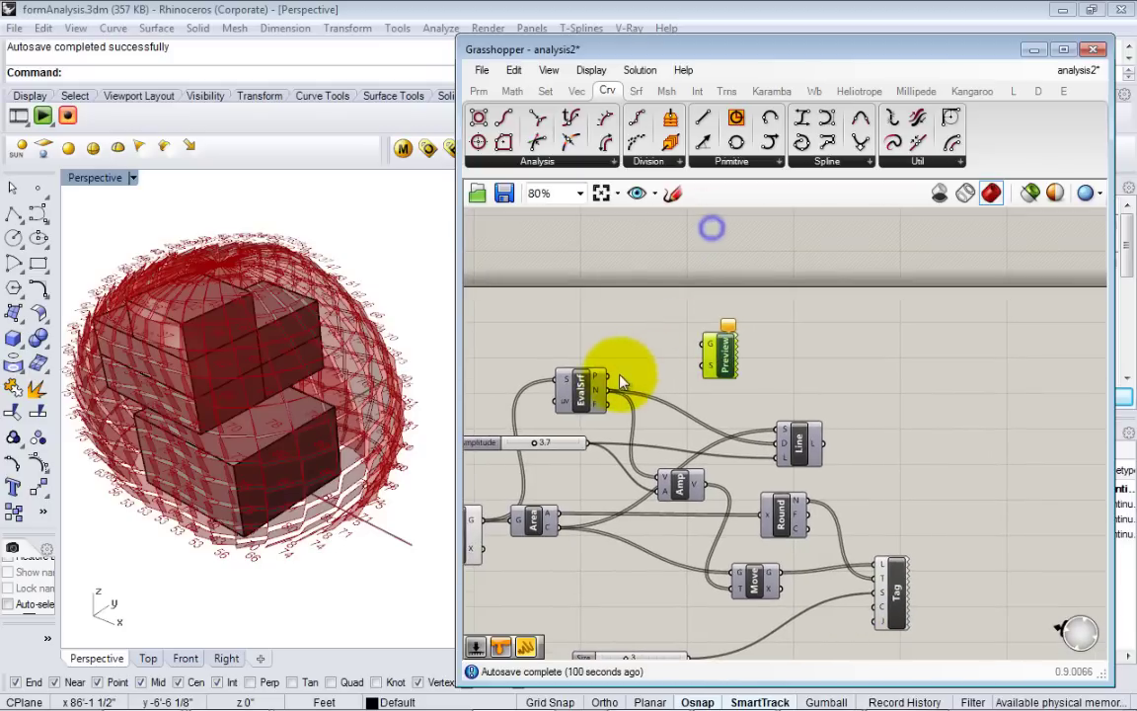
right_click_drag(604, 400, 742, 371)
left_click_drag(860, 331, 742, 581)
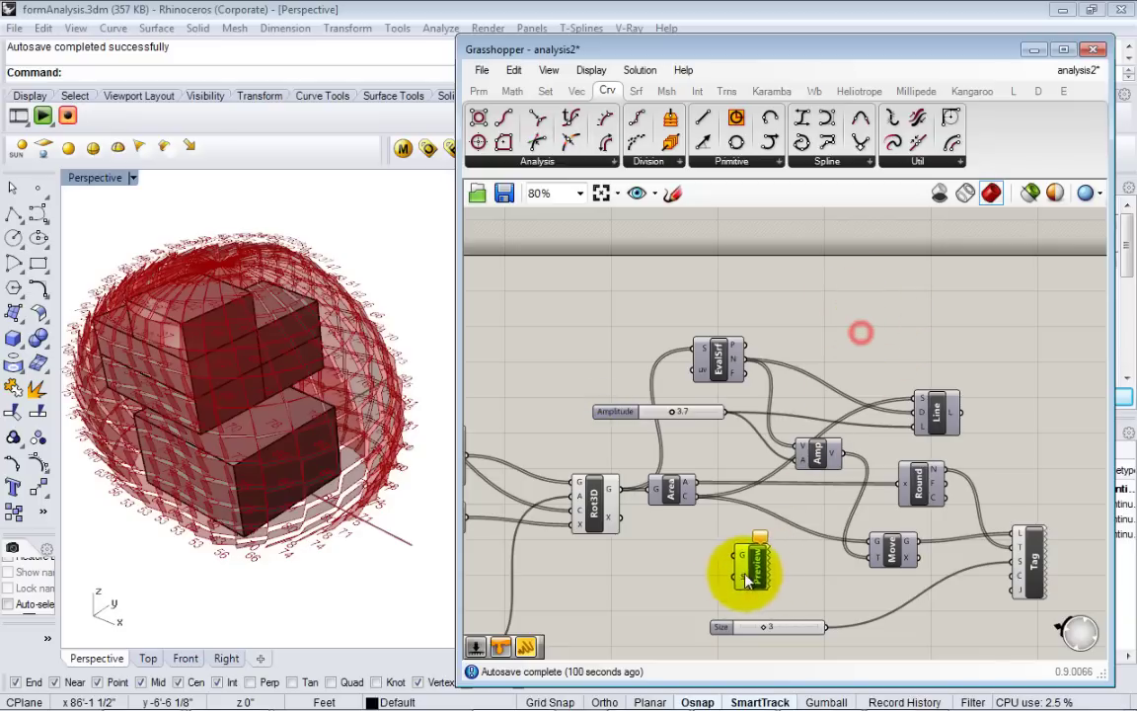
left_click_drag(610, 489, 727, 555)
- Turn off the preview of every component in the definition
right_click_drag(387, 594, 358, 553)
scroll(358, 560, "up", 3)
left_click(659, 563)
key("ctrl+a")
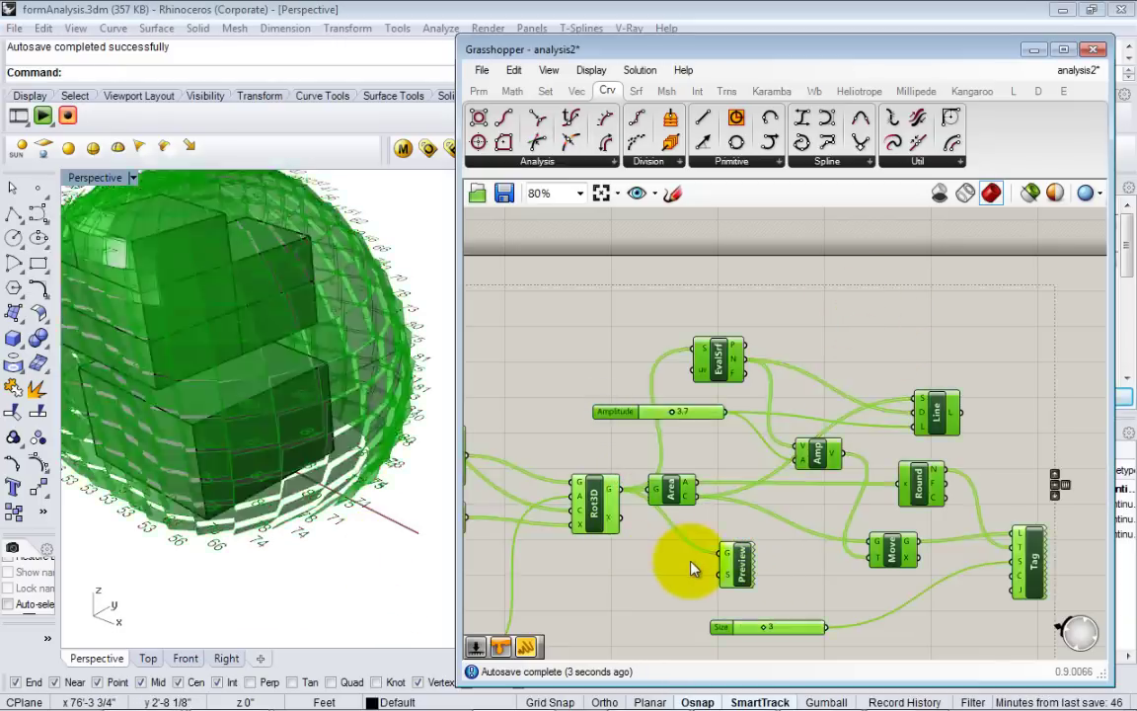
middle_click(647, 328)
left_click(752, 286)
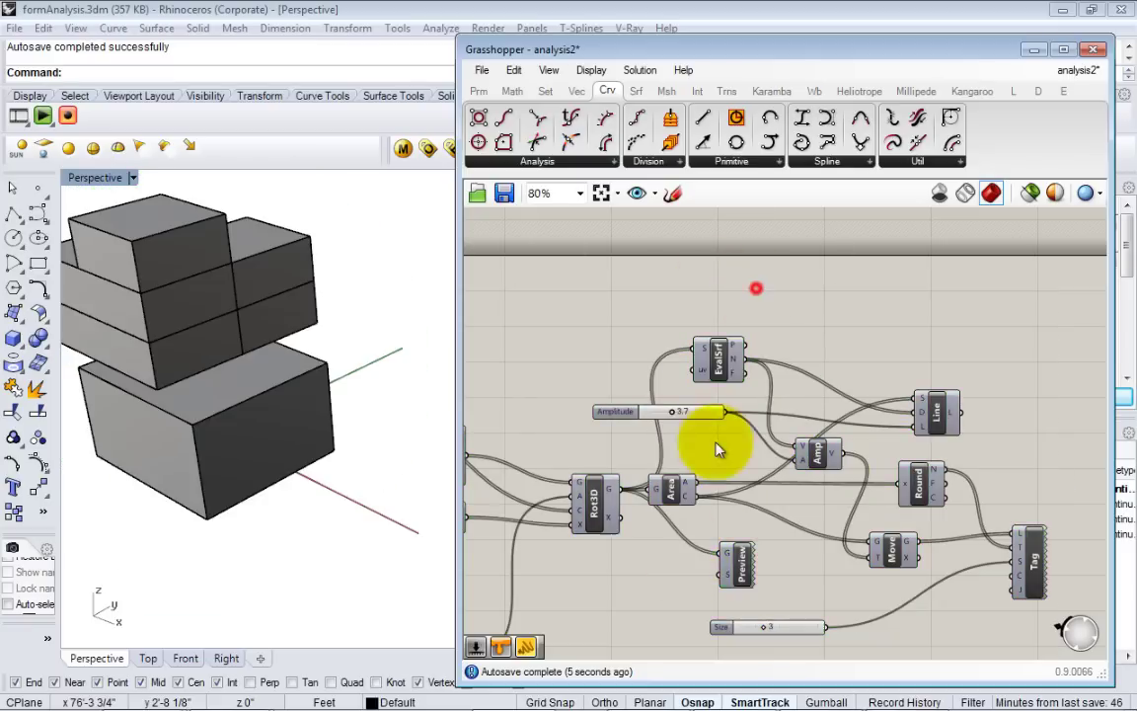
- Turn the Custom Preview component's display back on and check the shaded panels in the Perspective view
right_click(739, 559)
left_click(768, 568)
scroll(395, 444, "down", 2)
right_click_drag(373, 456, 404, 433)
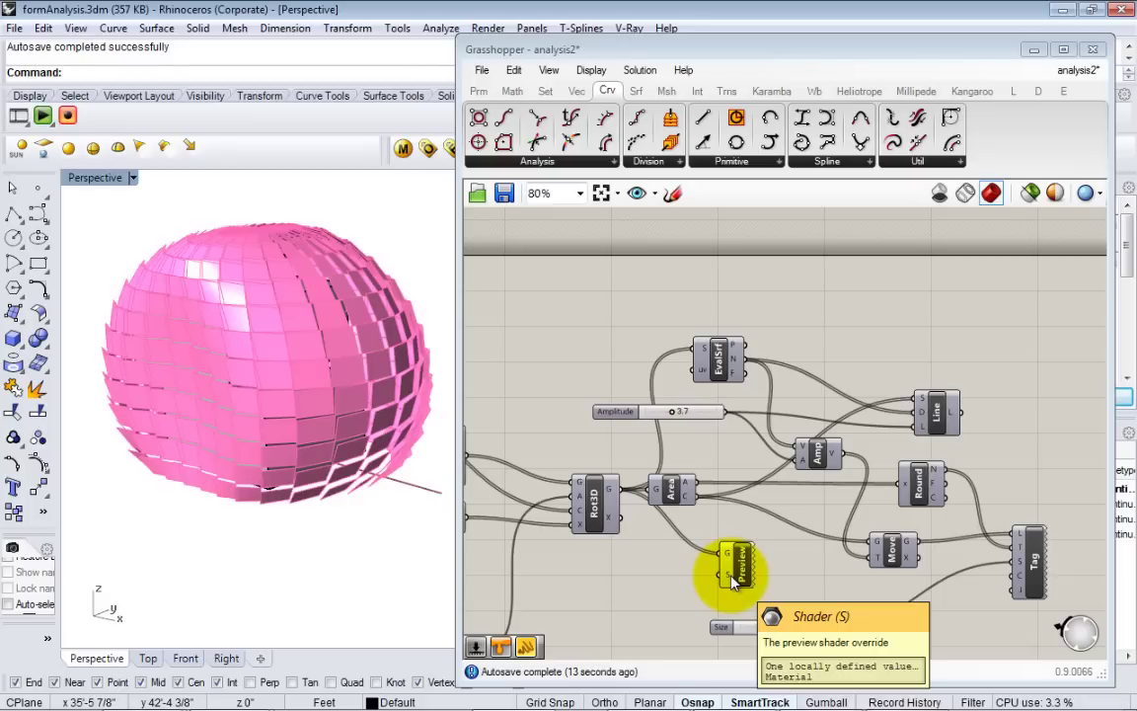
right_click_drag(678, 559, 674, 512)
left_click(742, 523)
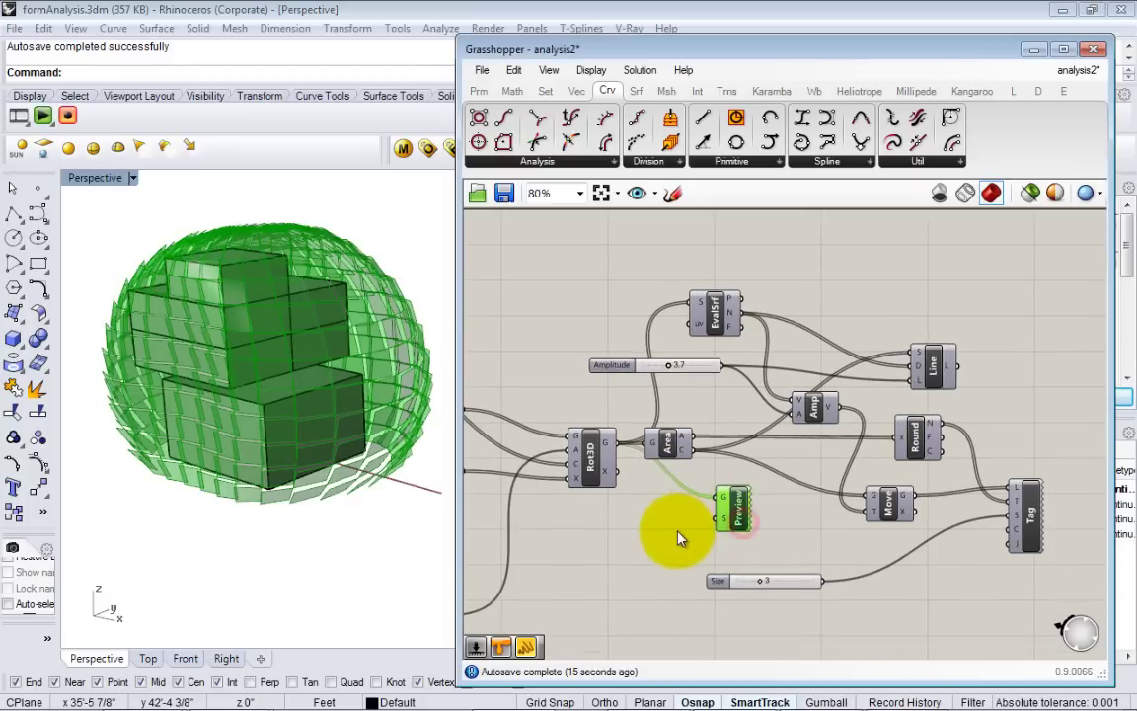
left_click(355, 528)
left_click(554, 563)
- Add a Colour Swatch component below Rot3D, near the Custom Preview
double_click(610, 561)
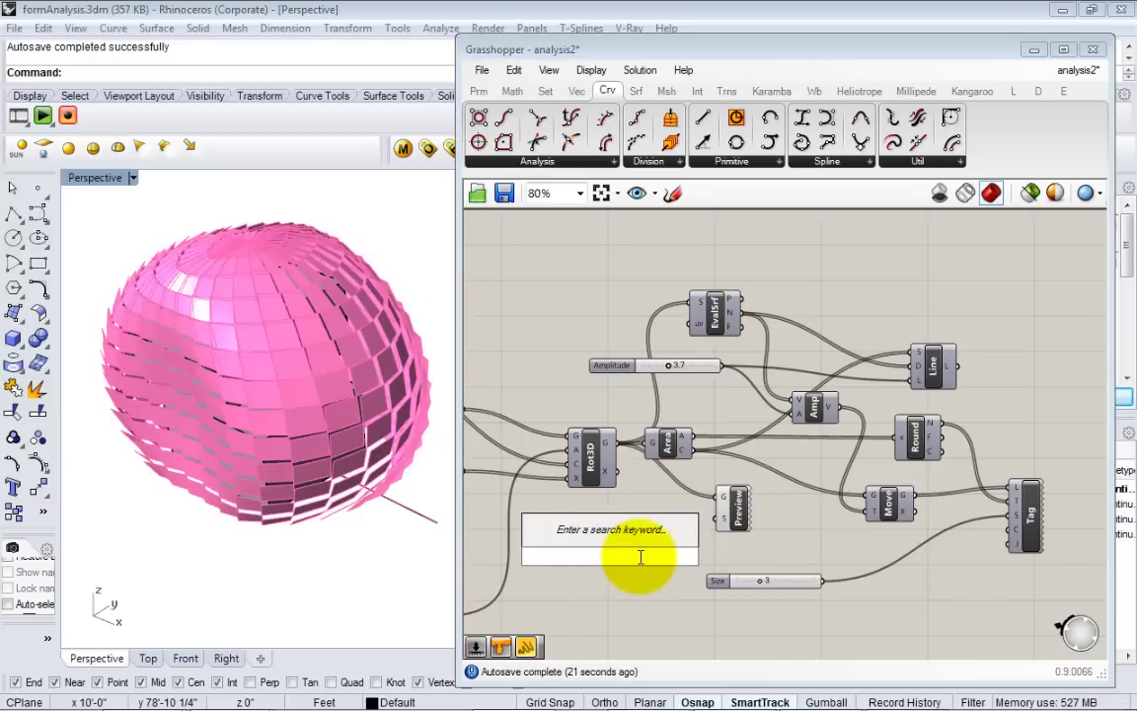
type("colou")
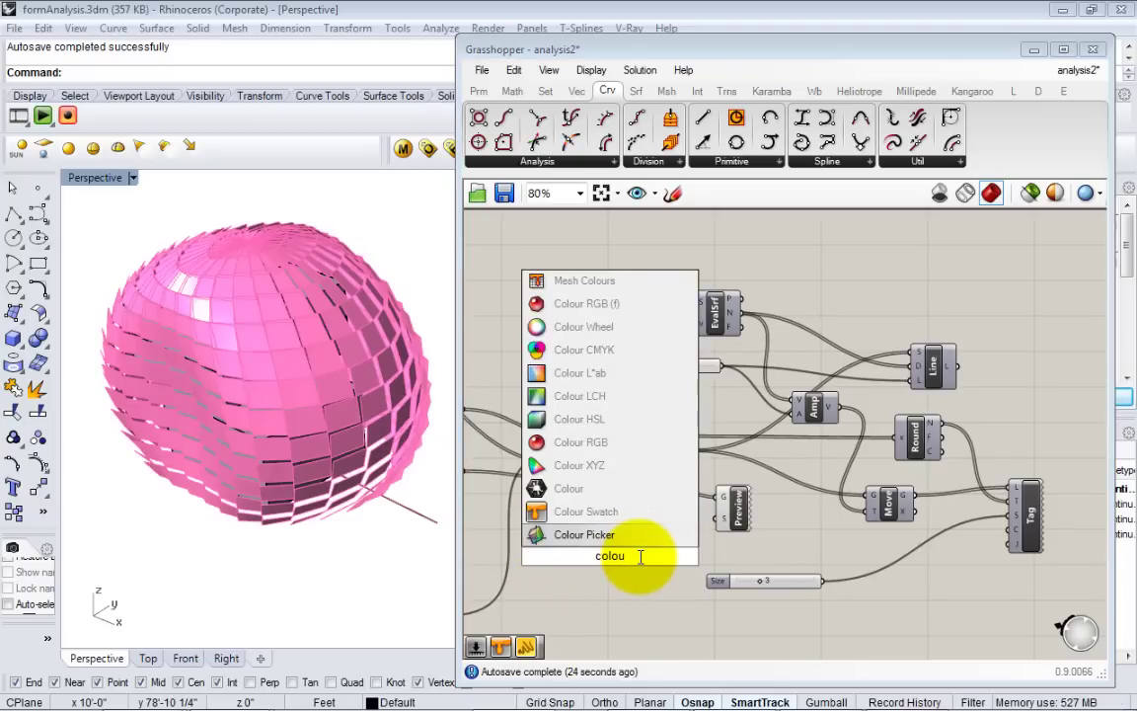
type("r")
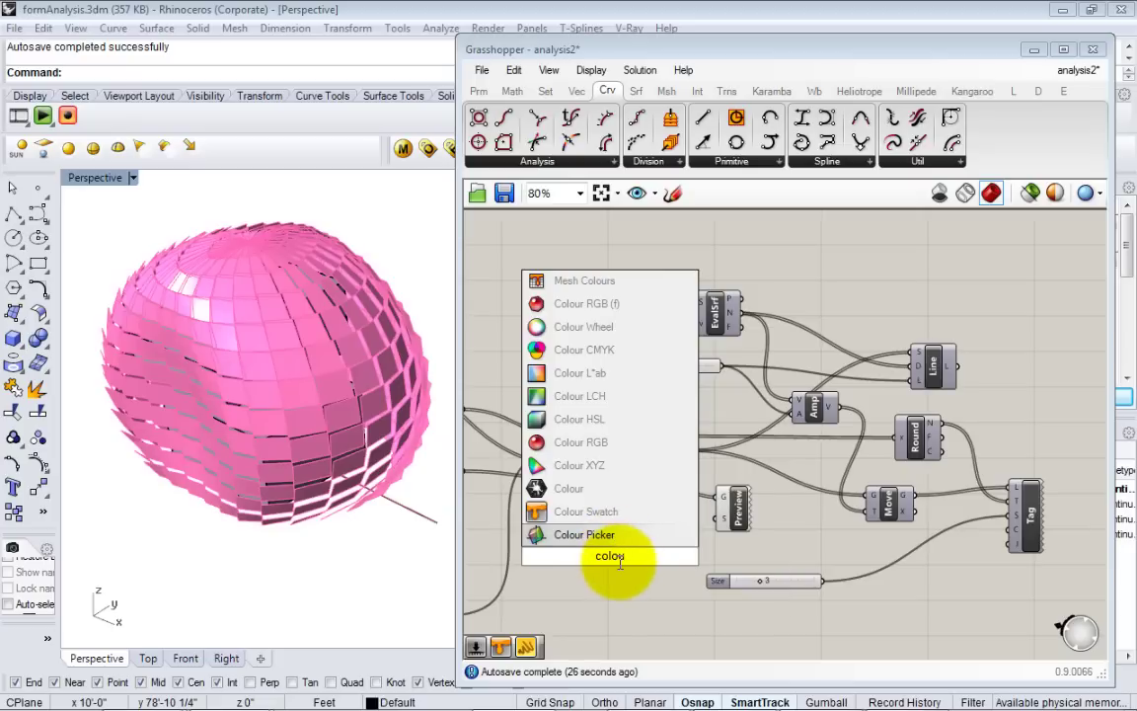
left_click_drag(619, 557, 634, 578)
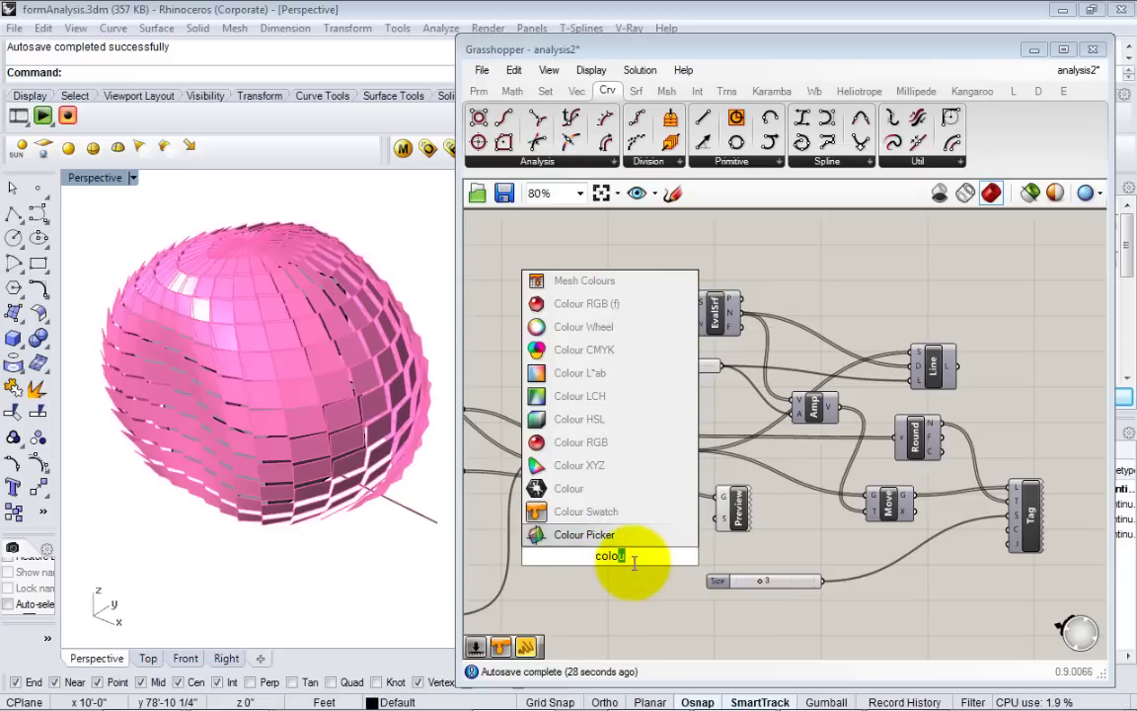
left_click(632, 558)
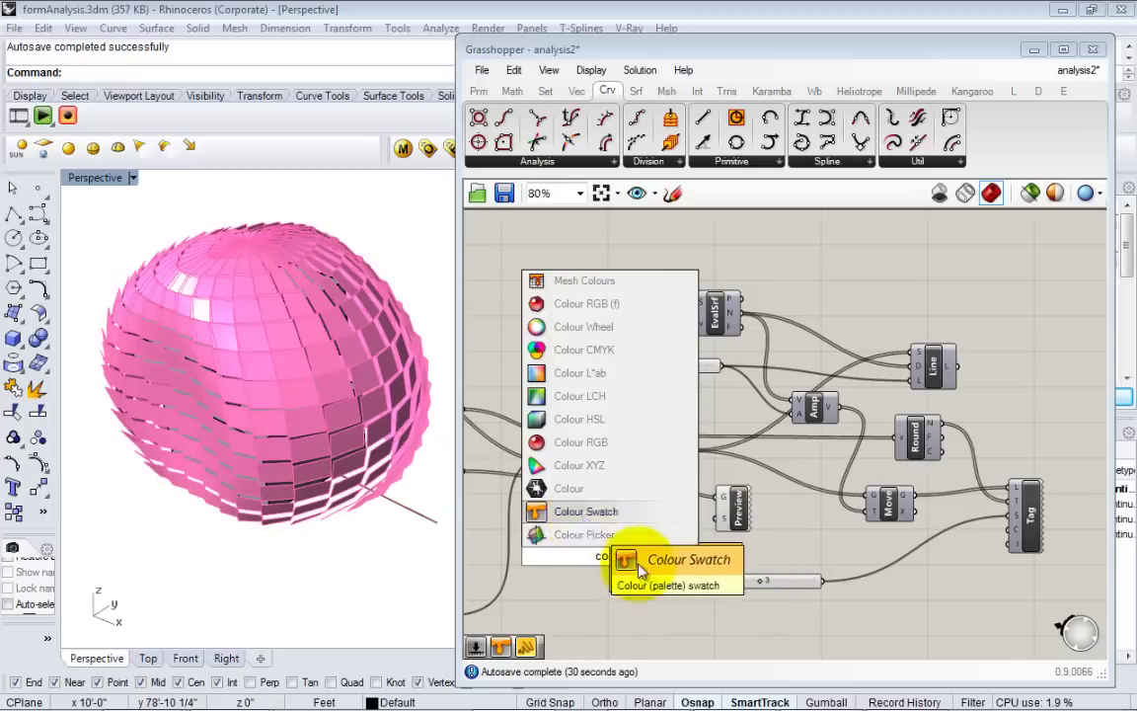
left_click(587, 512)
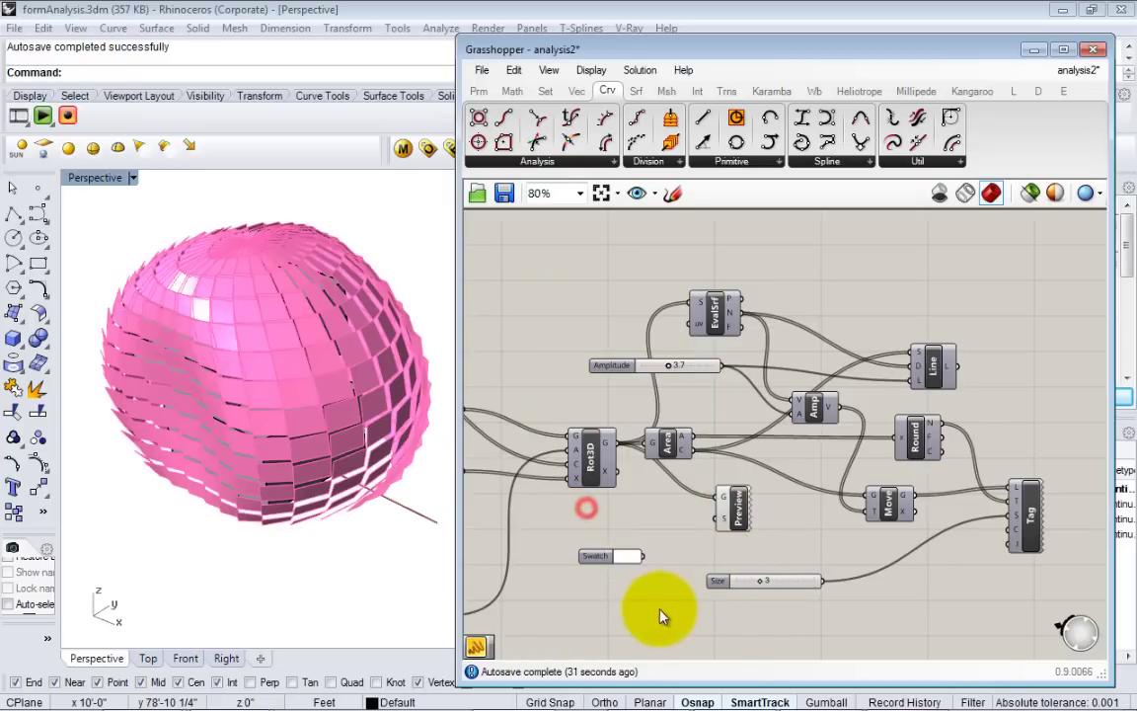
- Set the Colour Swatch to a yellow-green colour
left_click(614, 558)
left_click_drag(670, 455, 671, 424)
left_click_drag(672, 557, 699, 556)
left_click(883, 629)
- Connect the Colour Swatch output to the Custom Preview's Shader input
right_click_drag(791, 593, 799, 588)
scroll(651, 582, "up", 3)
left_click(597, 558)
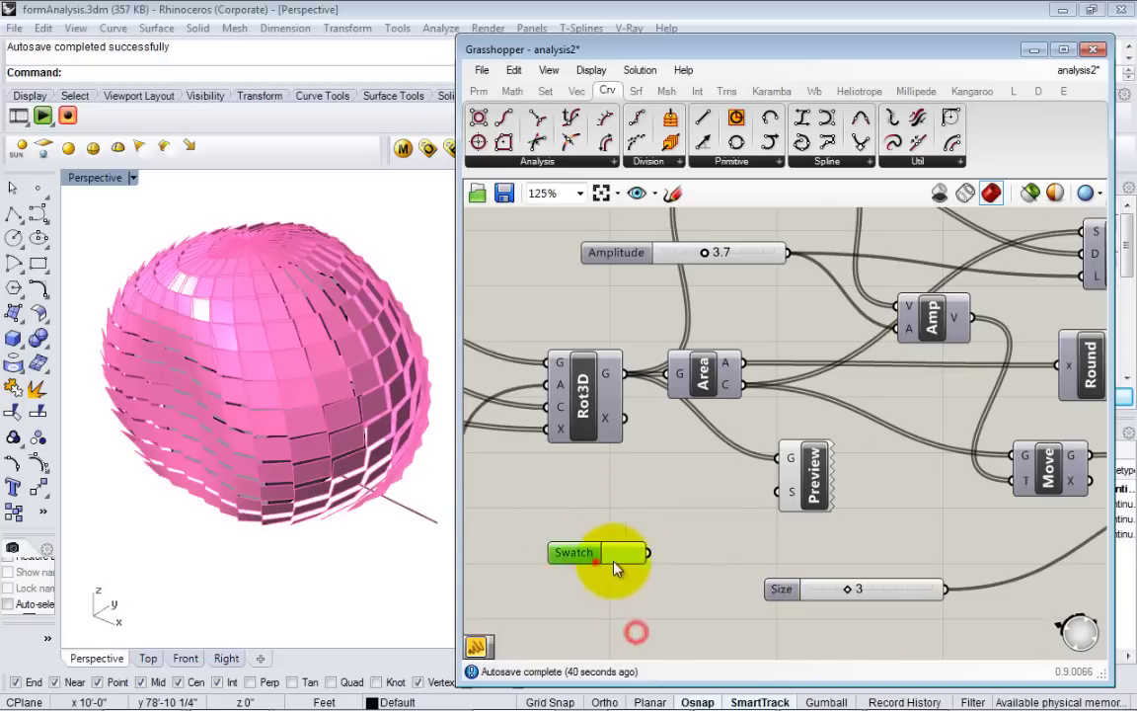
left_click_drag(735, 549, 777, 490)
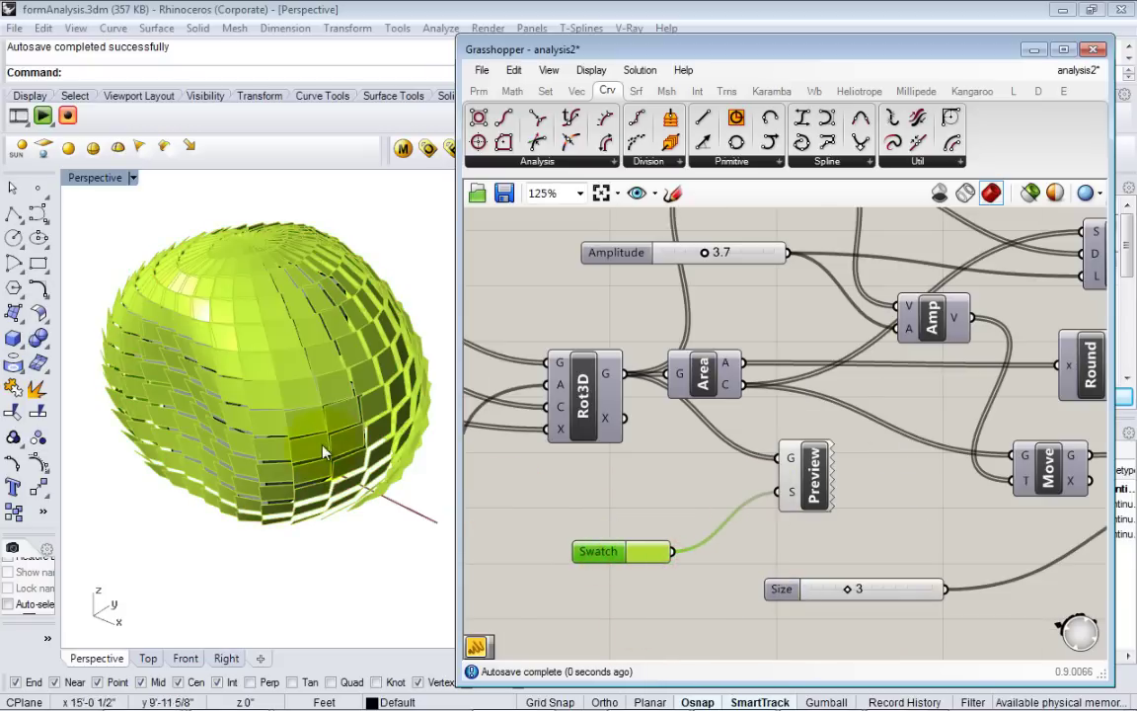
scroll(520, 483, "down", 1)
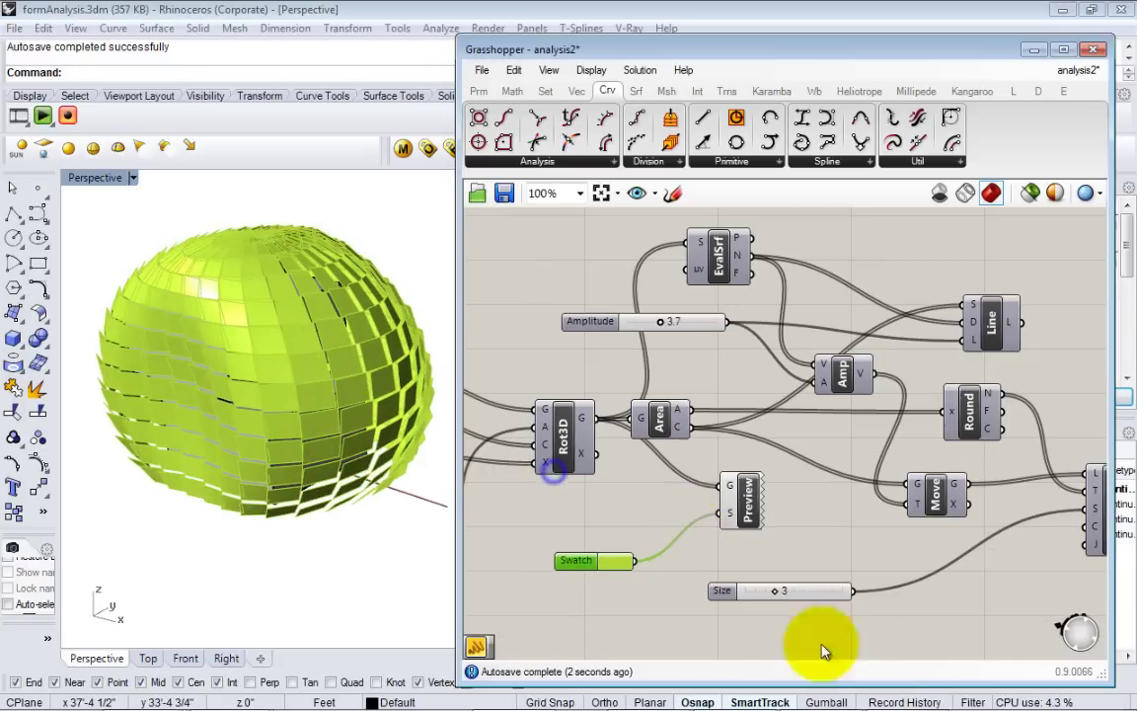
- Move the Size slider closer to the Tag, and place the Custom Preview and Swatch side by side below the definition
left_click_drag(817, 592, 969, 547)
left_click(845, 599)
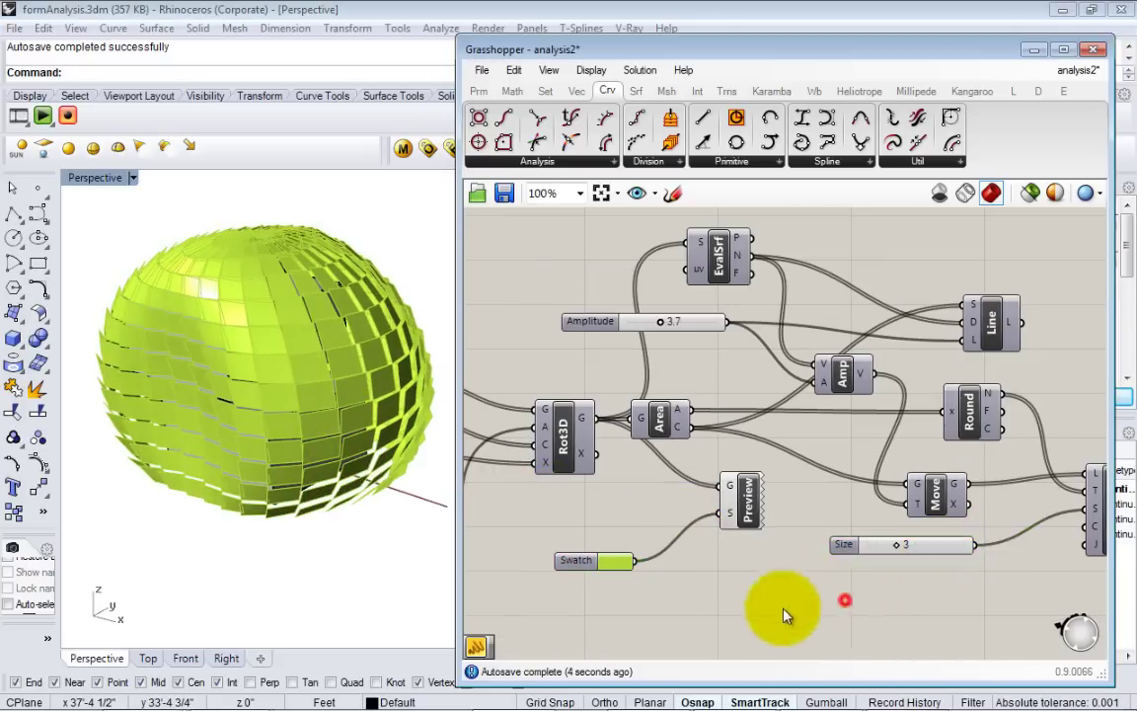
left_click_drag(781, 610, 624, 495)
right_click_drag(662, 544, 623, 444)
left_click_drag(700, 421, 775, 621)
left_click(848, 630)
right_click_drag(848, 626, 852, 537)
left_click(623, 574)
left_click_drag(625, 580, 673, 540)
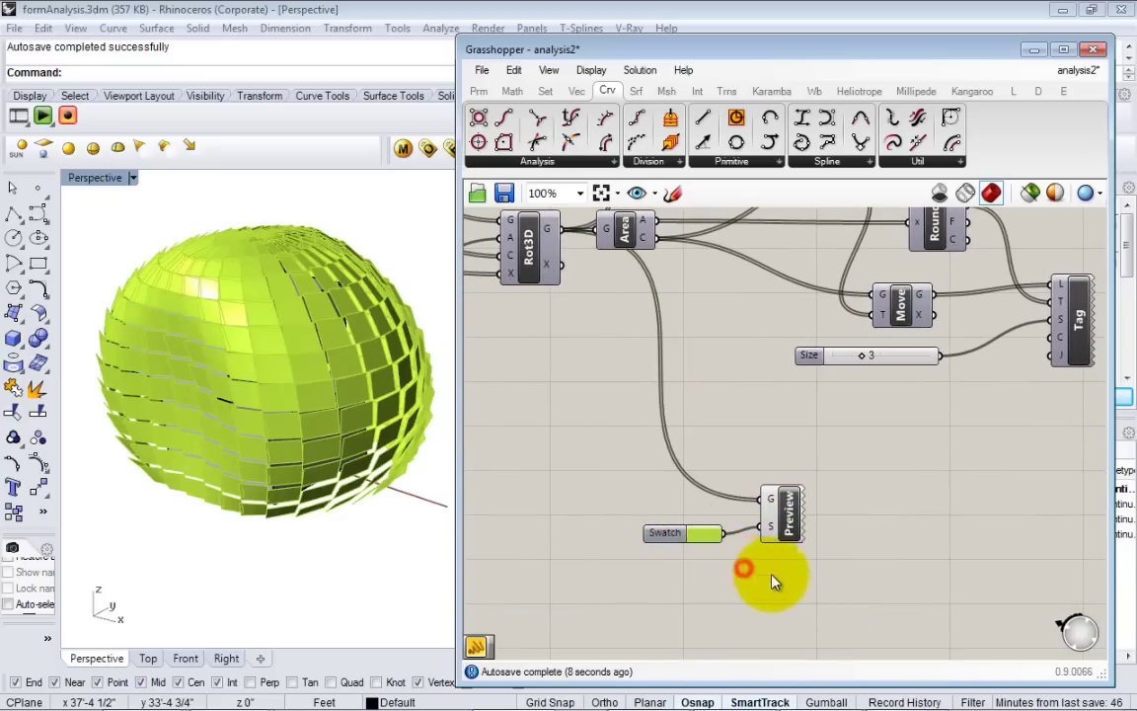
left_click(785, 518)
left_click(773, 452)
- Adjust the Custom Preview's position slightly beside the Colour Swatch
right_click_drag(768, 446, 699, 481)
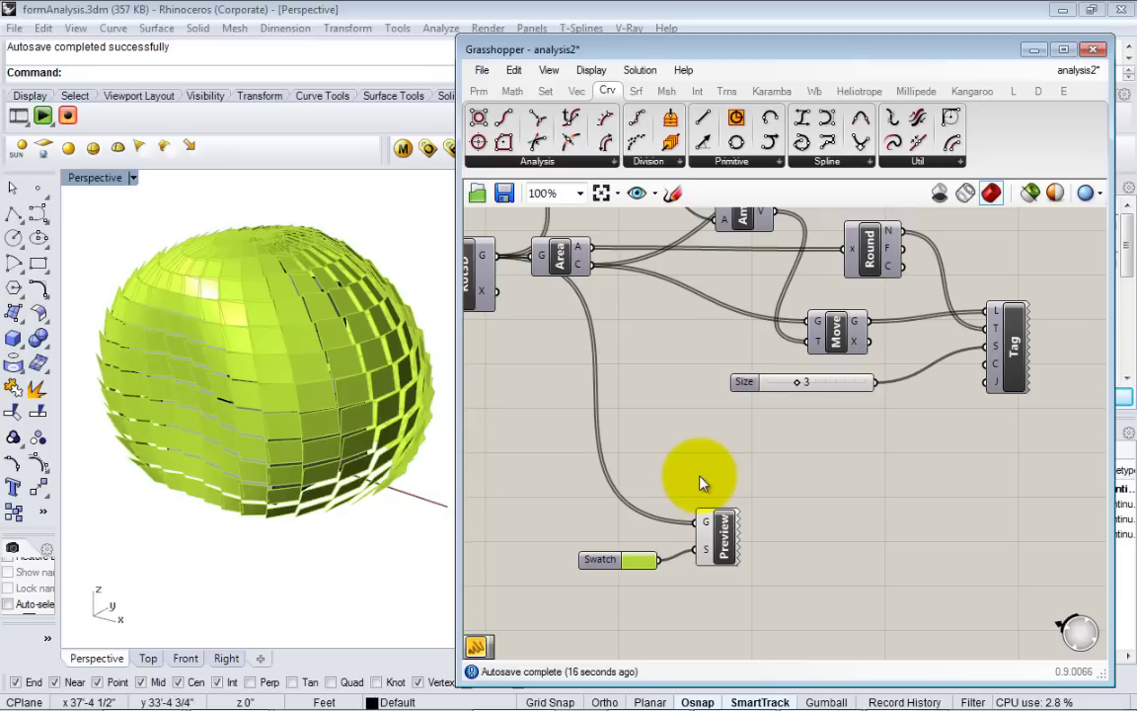
scroll(709, 475, "down", 2)
right_click_drag(694, 548, 736, 541)
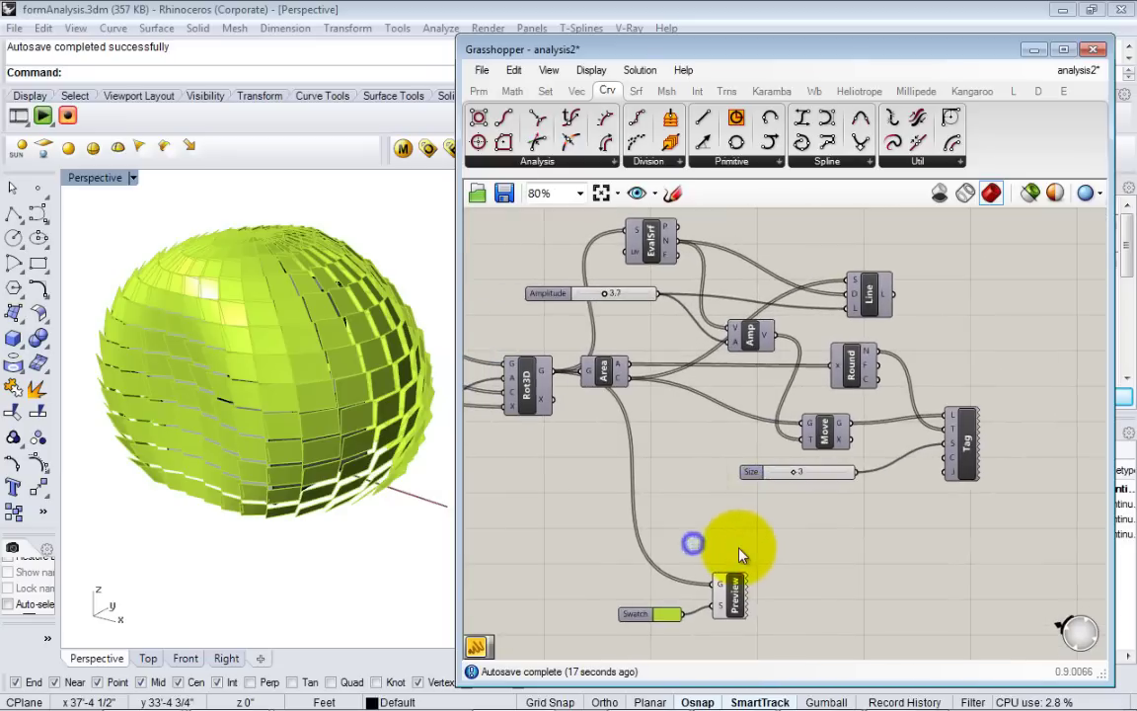
left_click_drag(728, 617, 735, 582)
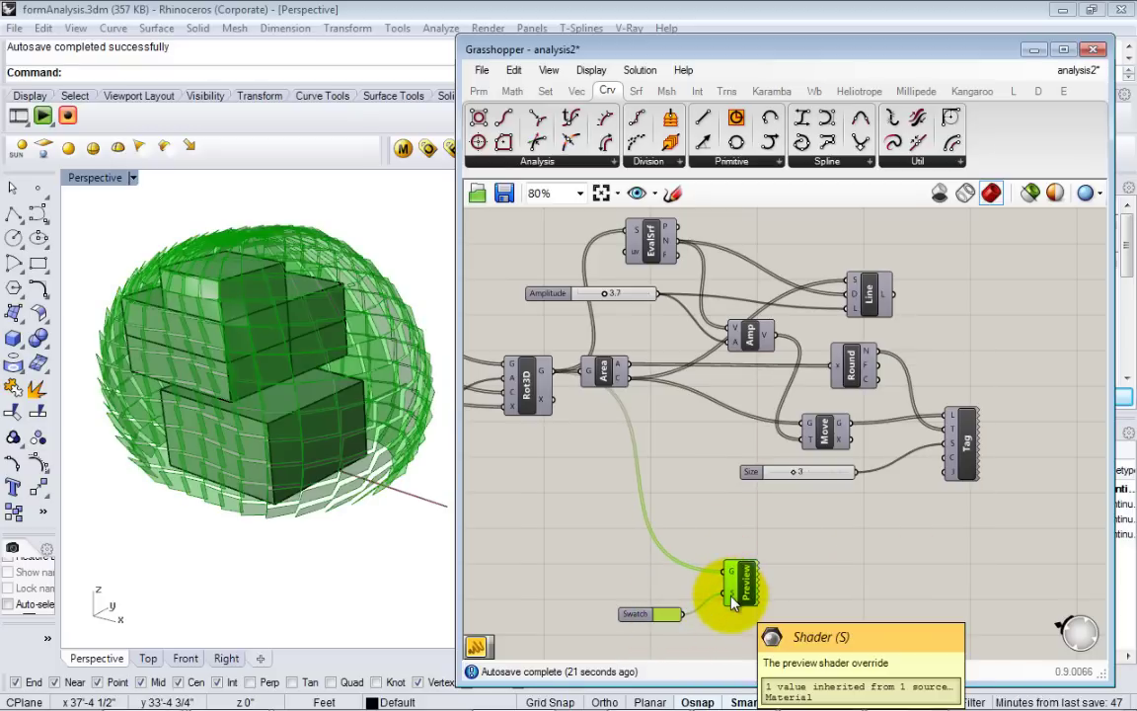
right_click_drag(730, 597, 700, 613)
left_click_drag(715, 607, 703, 618)
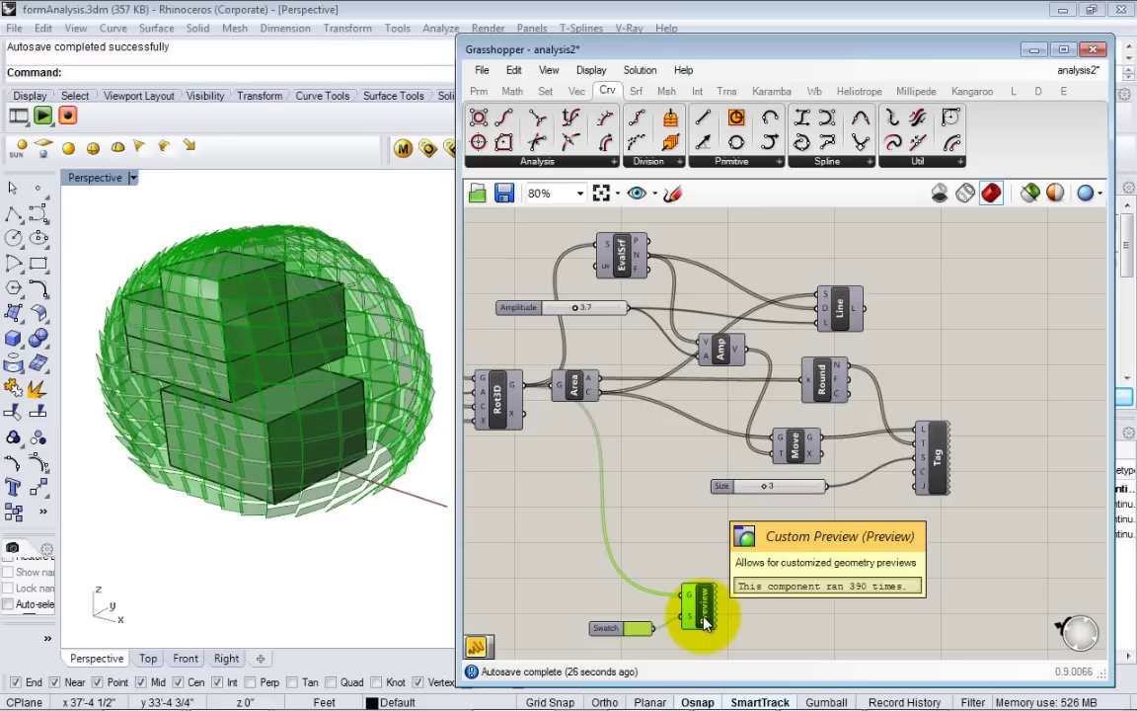
- Move the Area component slightly away from Rot3D and inspect its Area output values
right_click_drag(736, 413, 830, 408)
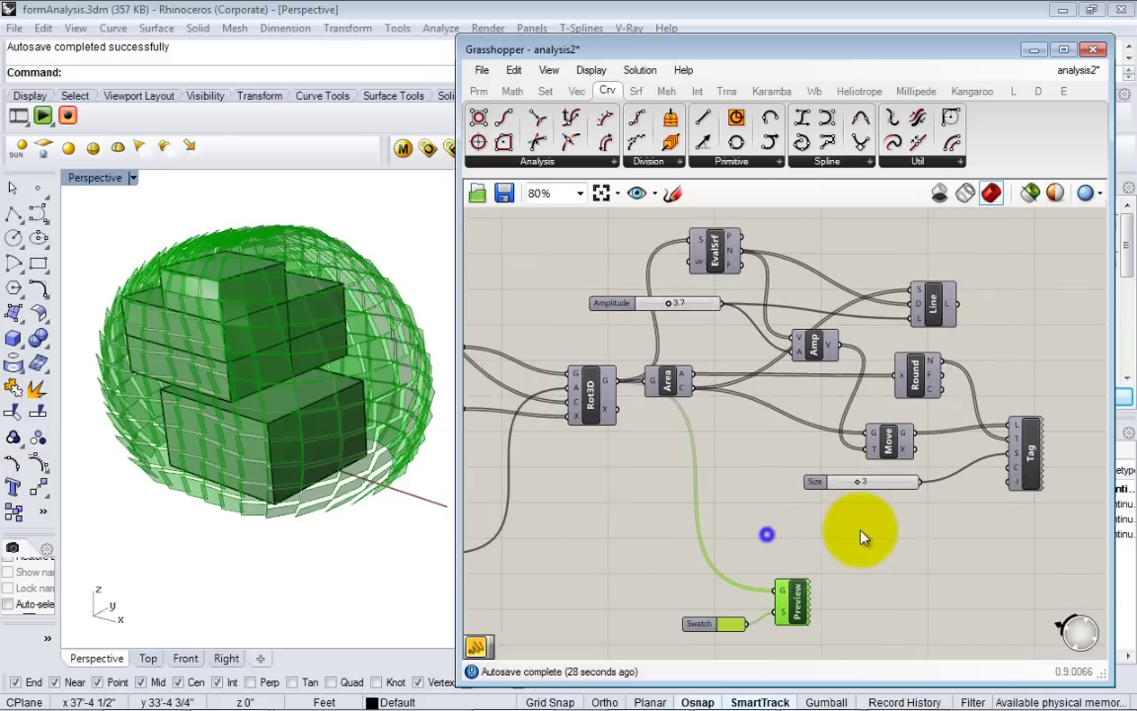
left_click_drag(679, 387, 716, 405)
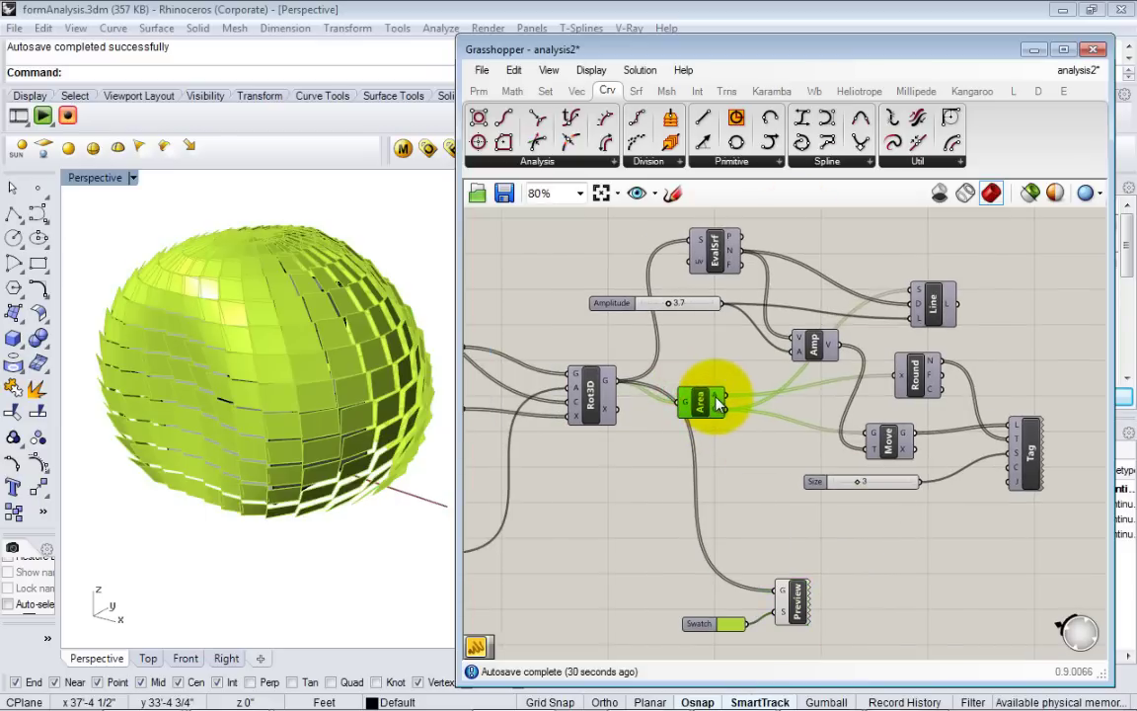
mouse_move(719, 402)
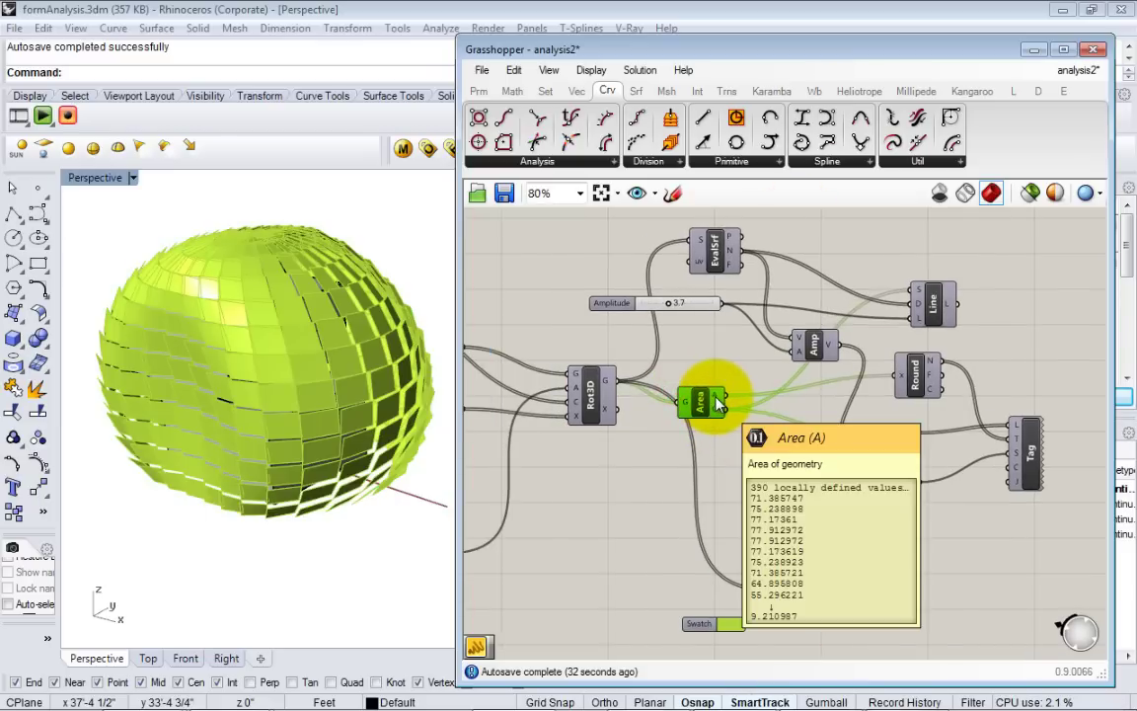
- Tidy the layout by shifting Area away from Rot3D, spreading out Line, Round, Move, Tag and Amp, and placing the Size slider beneath Move
left_click_drag(718, 403, 728, 384)
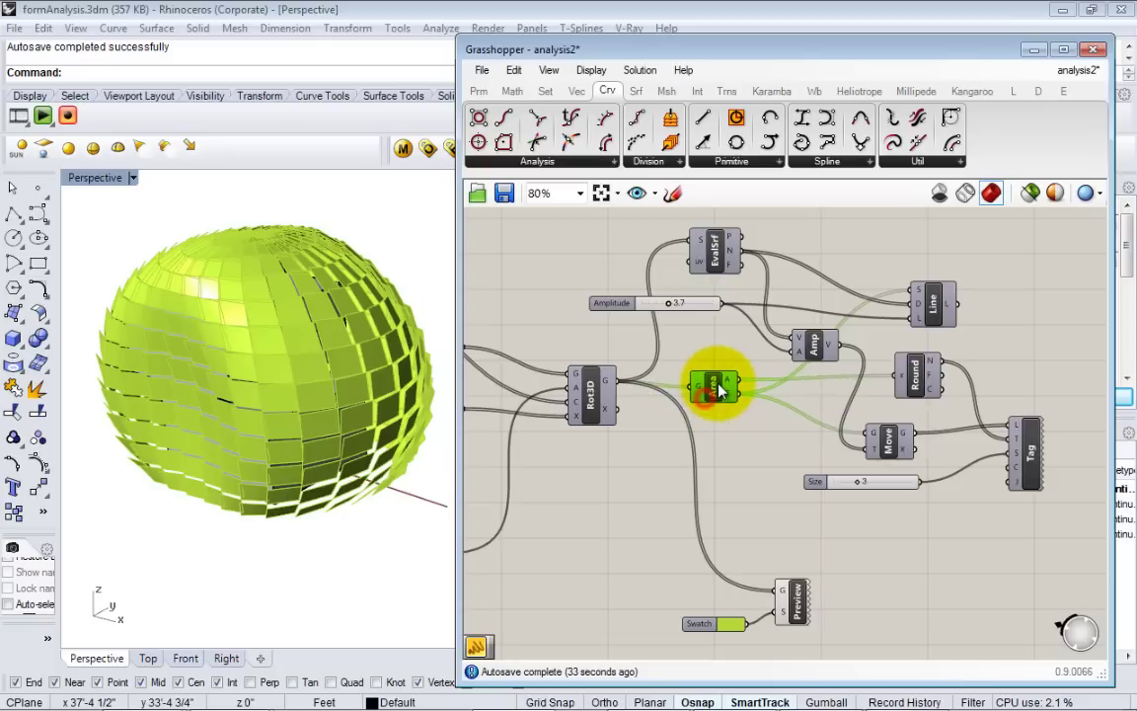
left_click_drag(1001, 524, 804, 276)
mouse_move(815, 344)
left_mouse_down()
mouse_move(849, 288)
mouse_move(821, 325)
left_mouse_up()
left_click(841, 464)
left_click(830, 499)
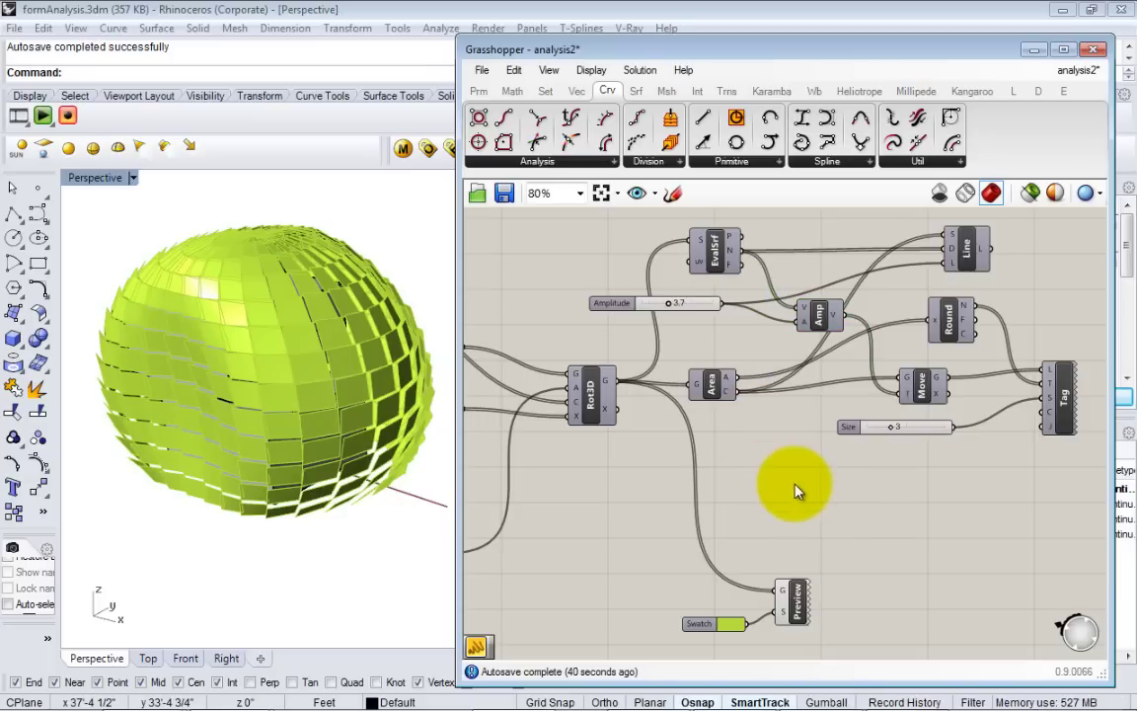
left_click_drag(926, 432, 961, 425)
left_click(949, 454)
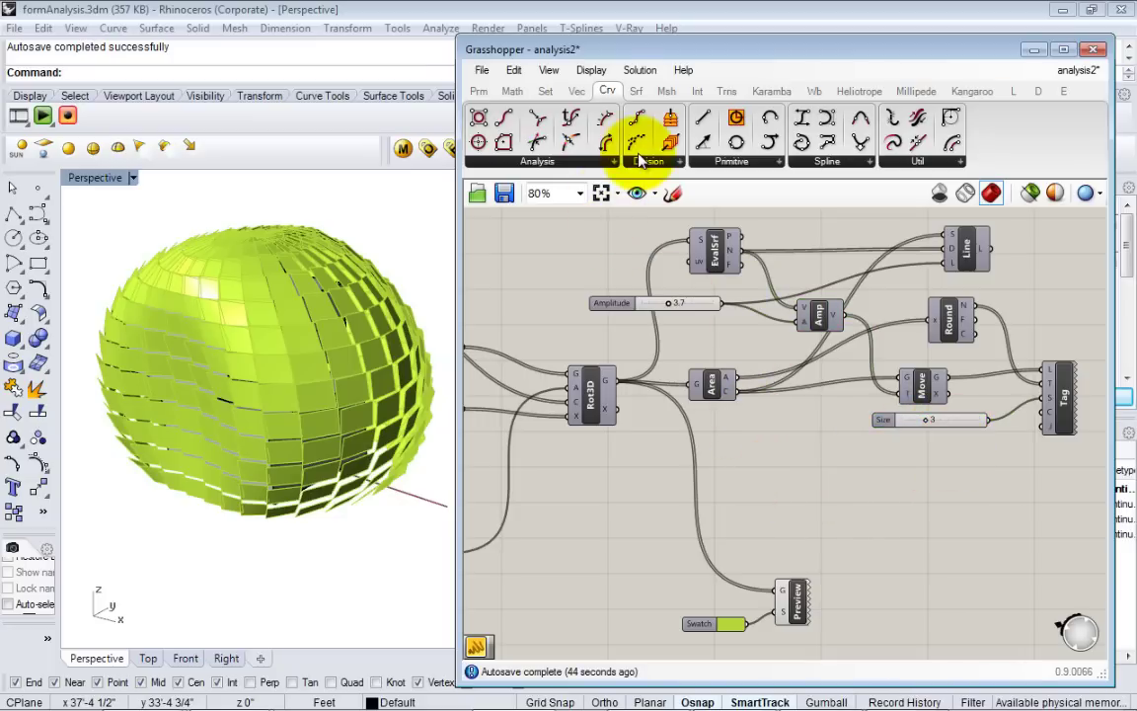
- Inspect the values of the Area component's Area output again
right_click_drag(828, 495, 705, 455)
left_click(711, 484)
double_click(710, 446)
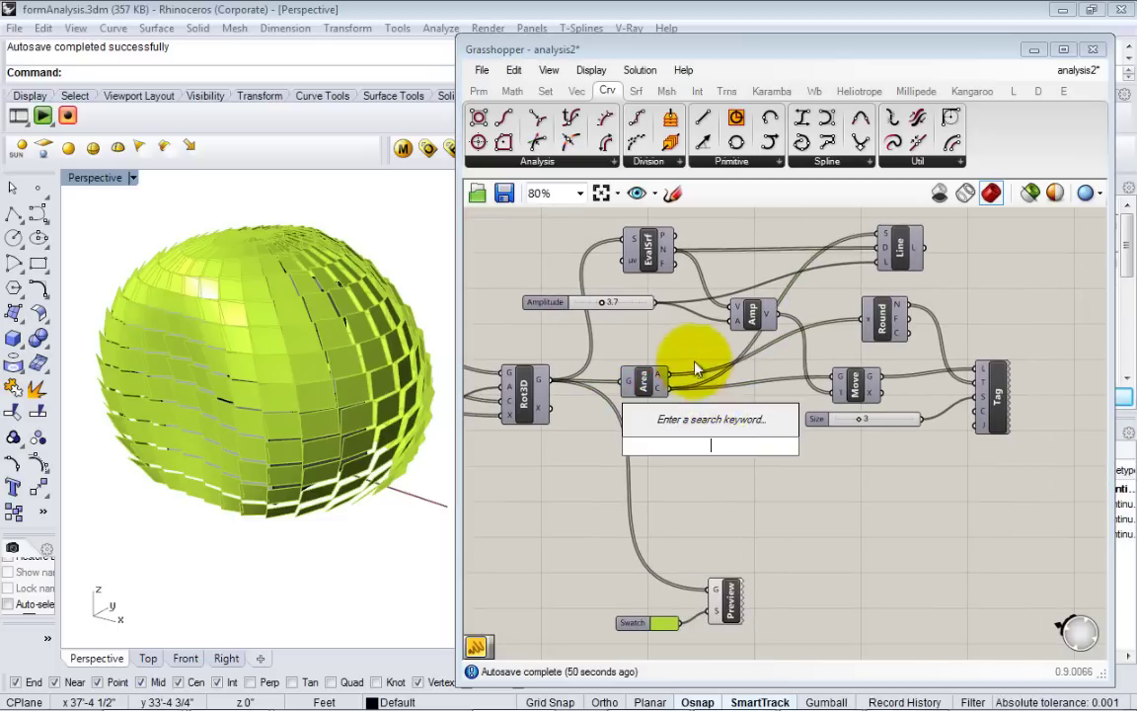
left_click(663, 380)
mouse_move(659, 378)
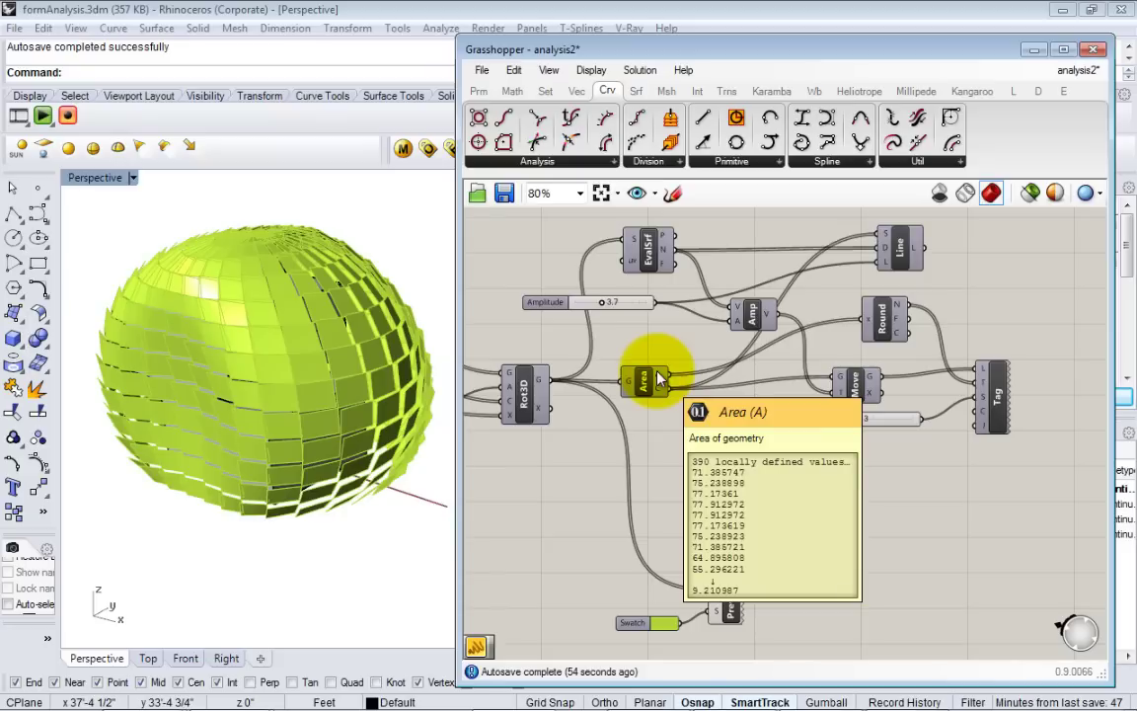
- Add a Sort List component below Area, connect the Area output to its Keys input, and inspect the sorted keys
double_click(720, 467)
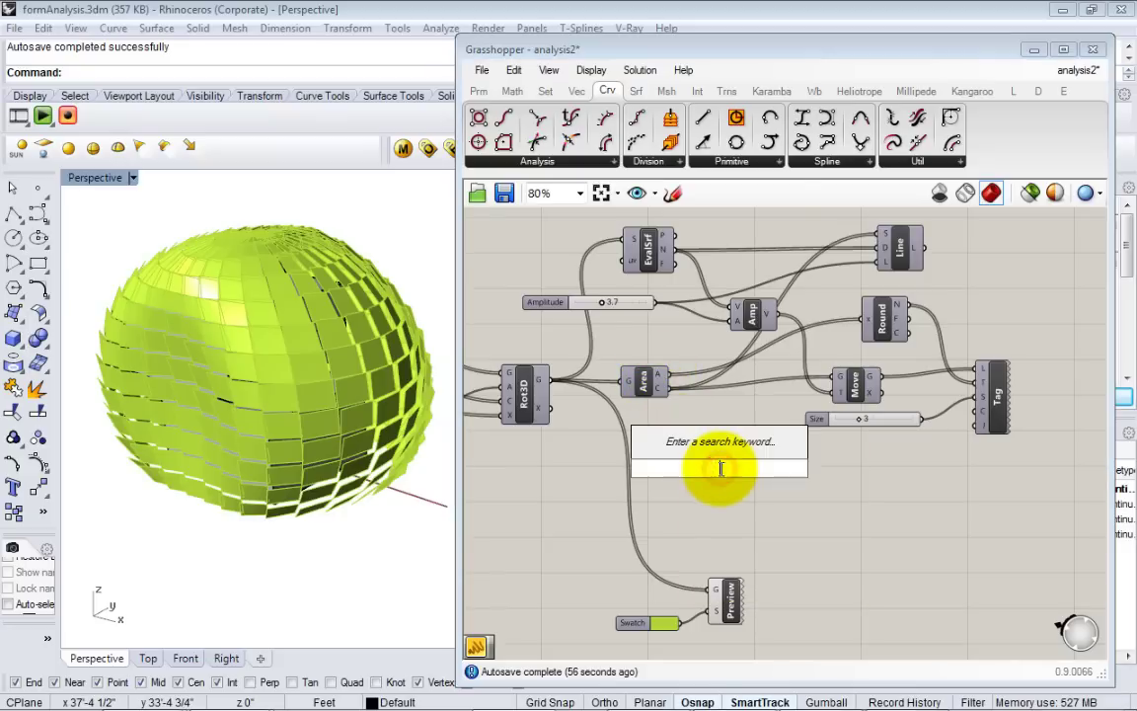
type("sort")
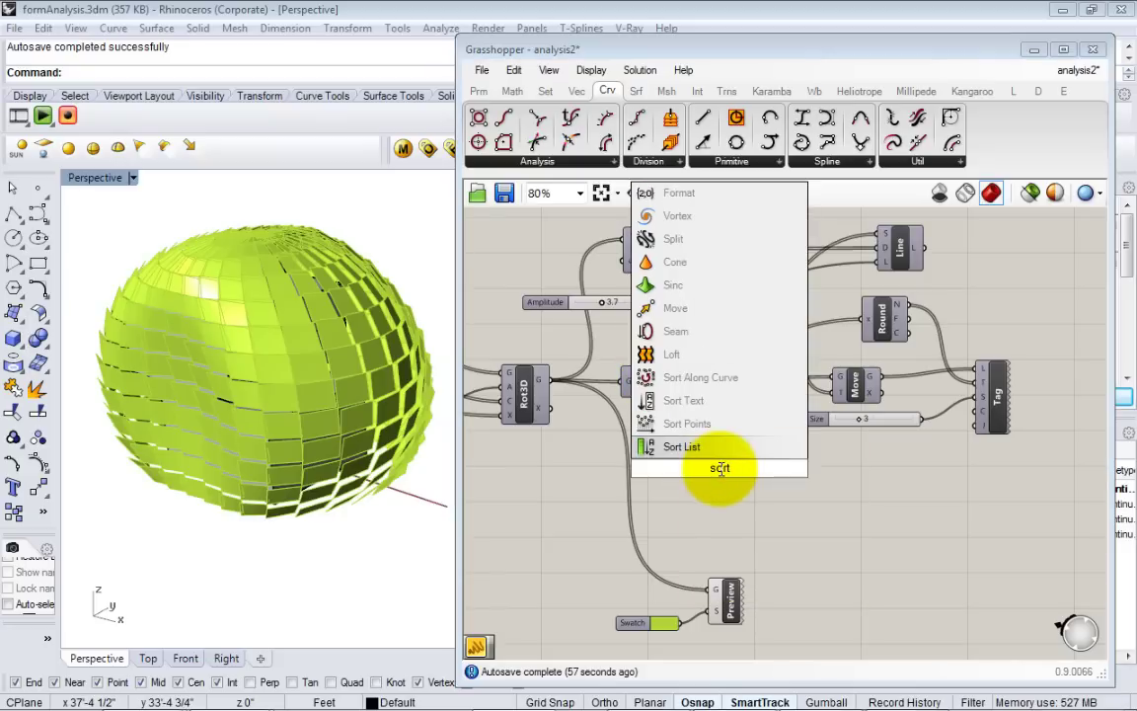
left_click(659, 447)
left_click_drag(703, 474, 734, 478)
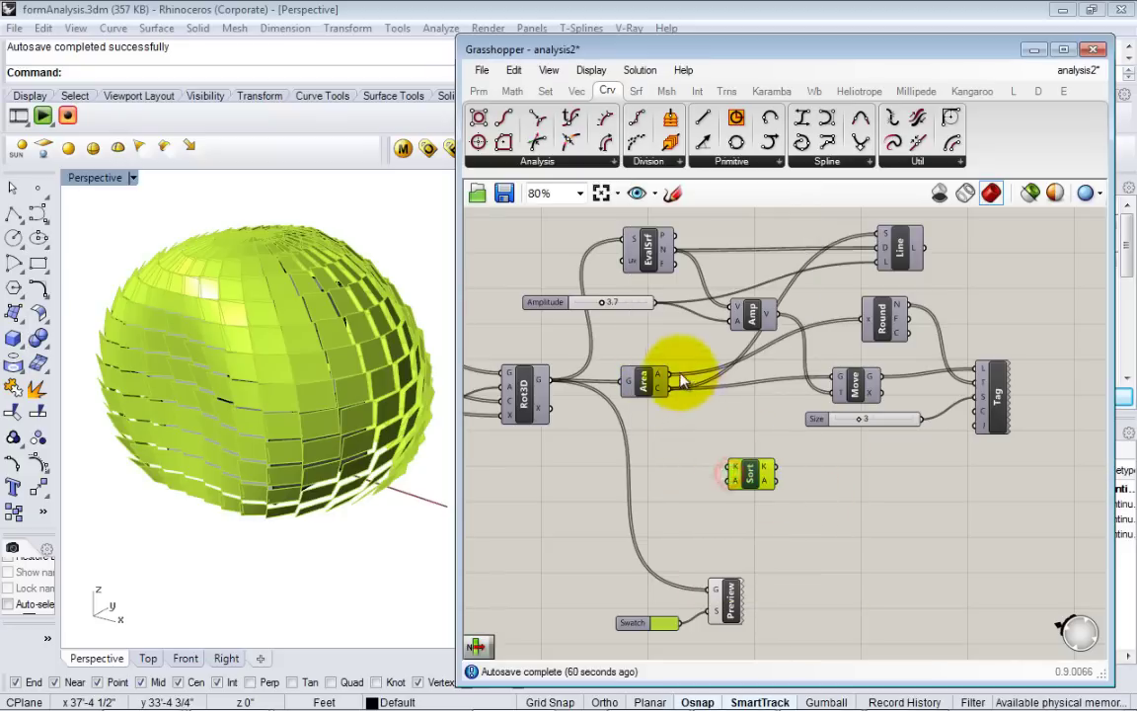
left_click_drag(670, 374, 752, 478)
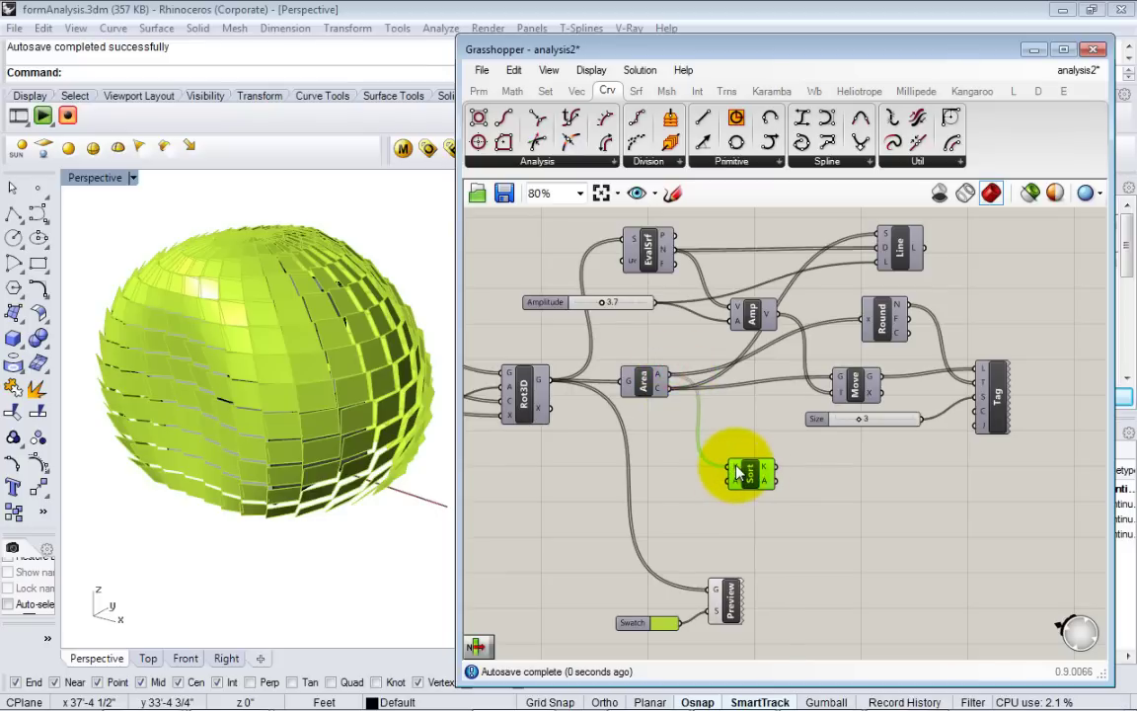
mouse_move(765, 474)
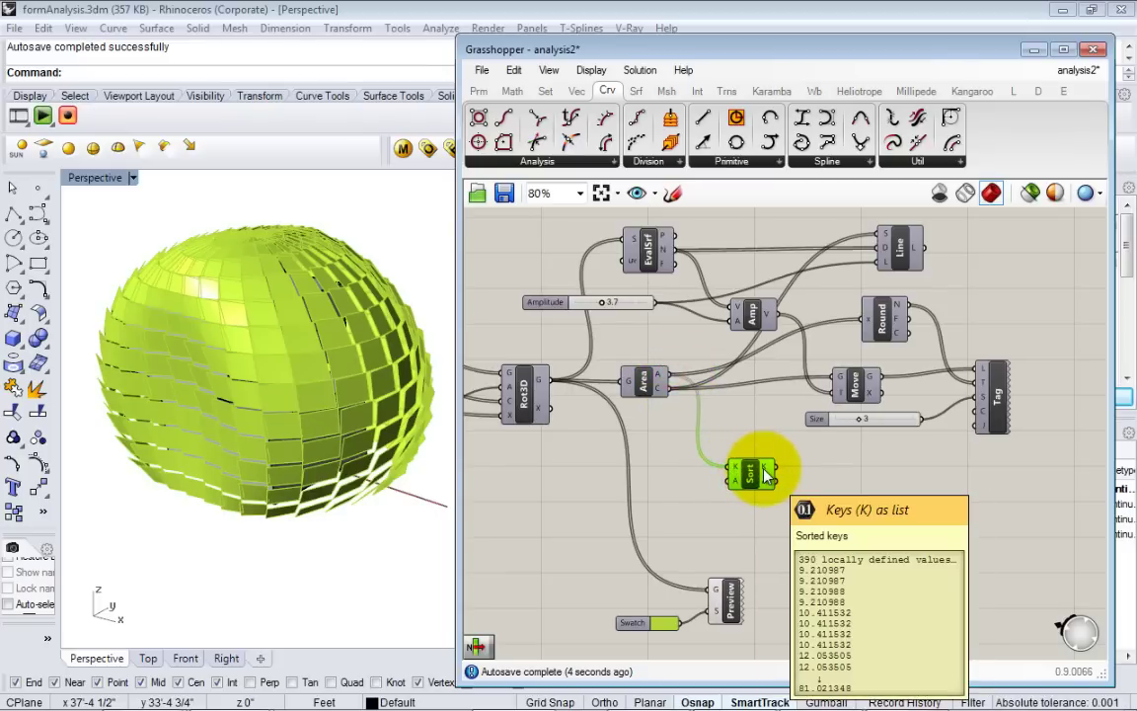
- Add a List Item component beside Sort and connect the sorted Keys output to its List input
double_click(813, 474)
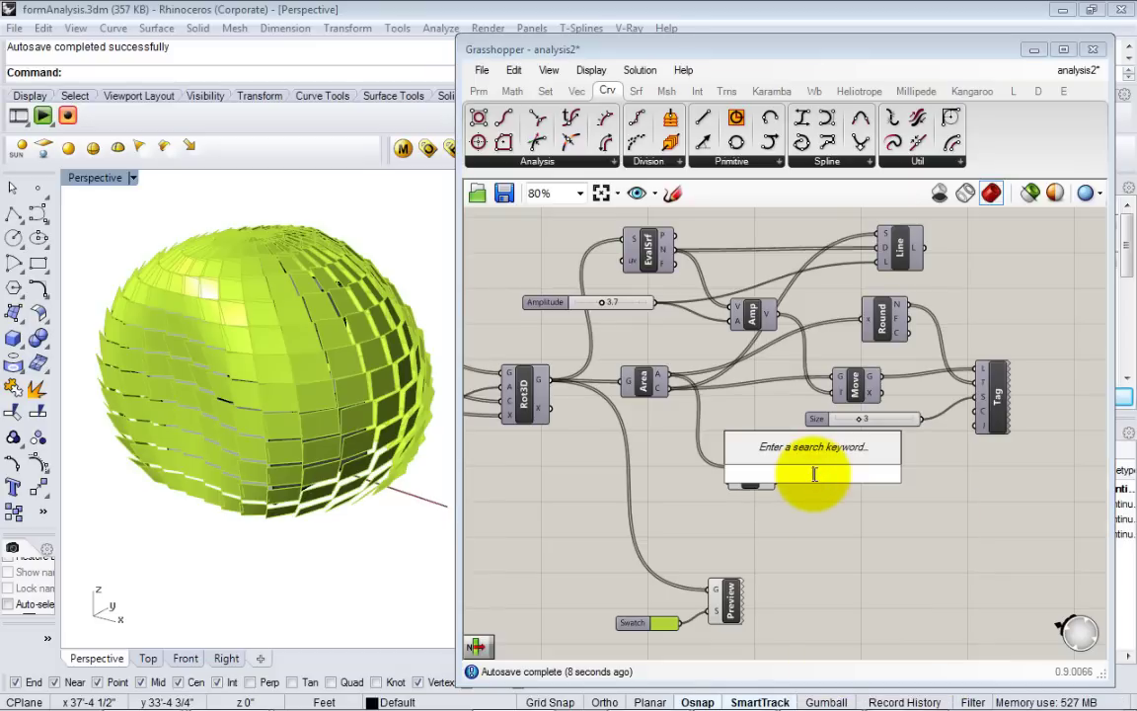
type("item")
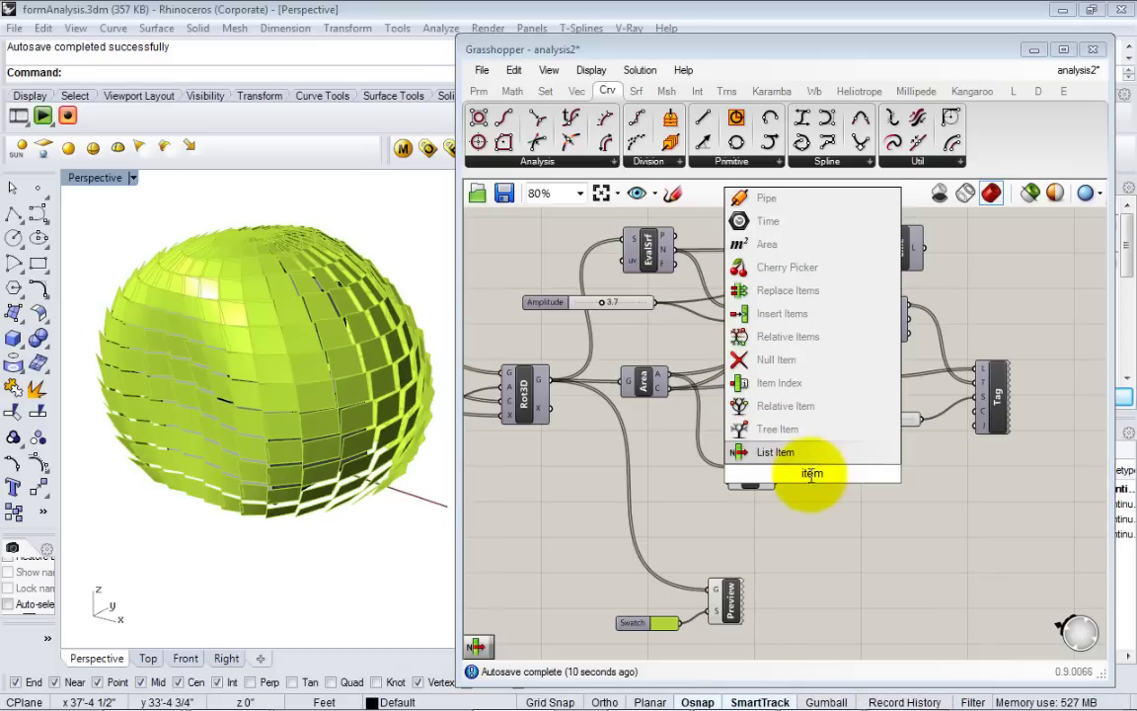
left_click(759, 456)
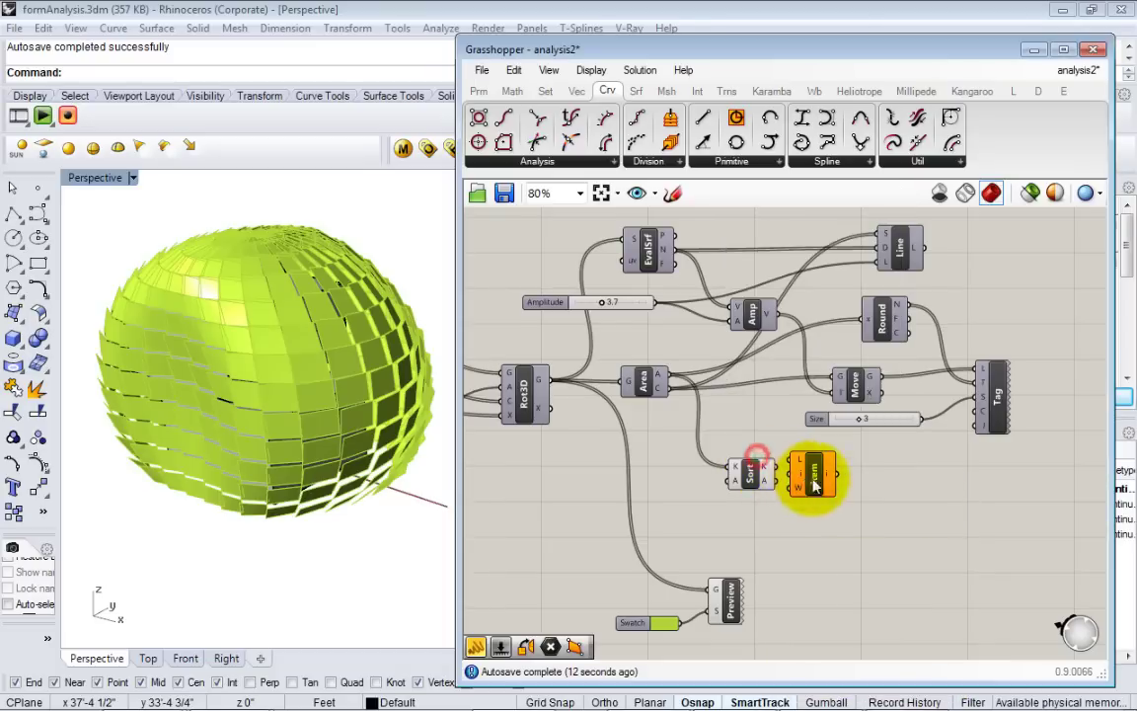
scroll(834, 493, "up", 3)
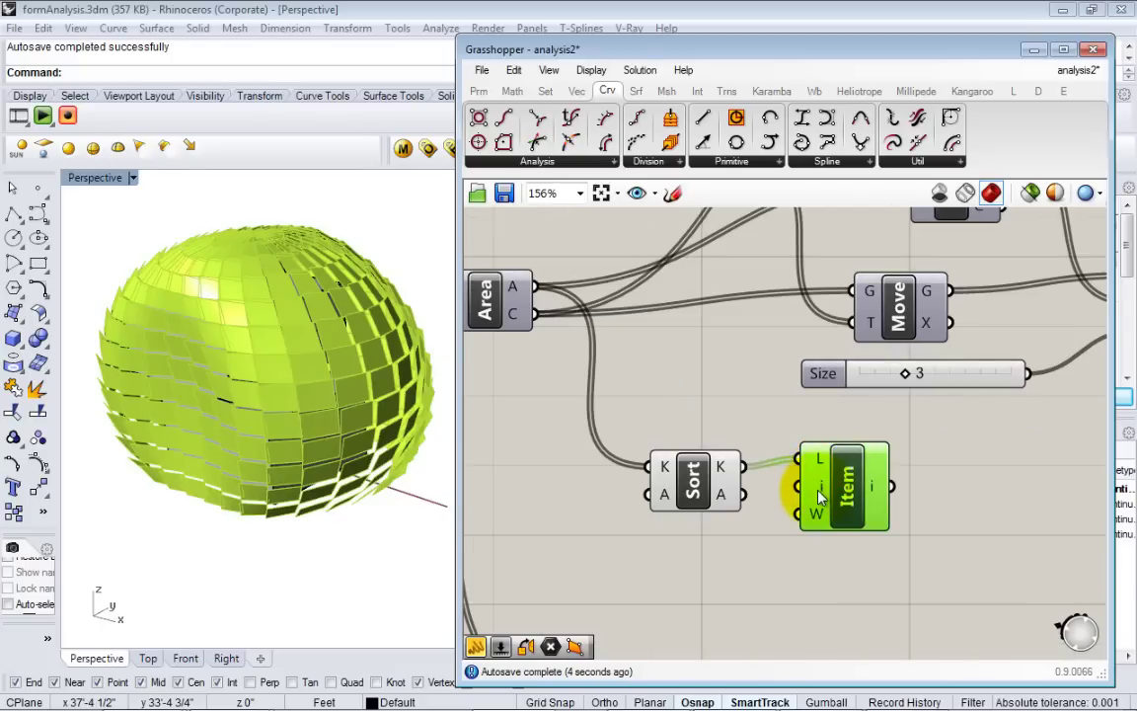
left_click_drag(838, 489, 870, 527)
left_click(827, 580)
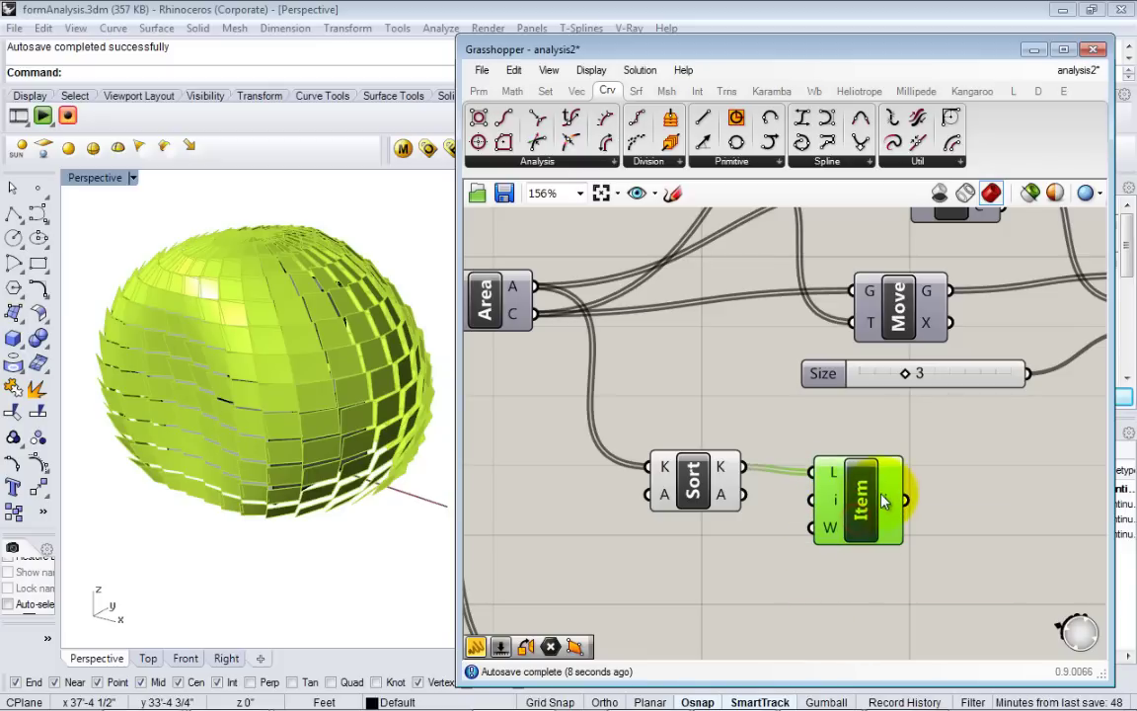
- Rename the List Item component to MIN and inspect its item output
right_click_drag(862, 483, 816, 475)
right_click(816, 486)
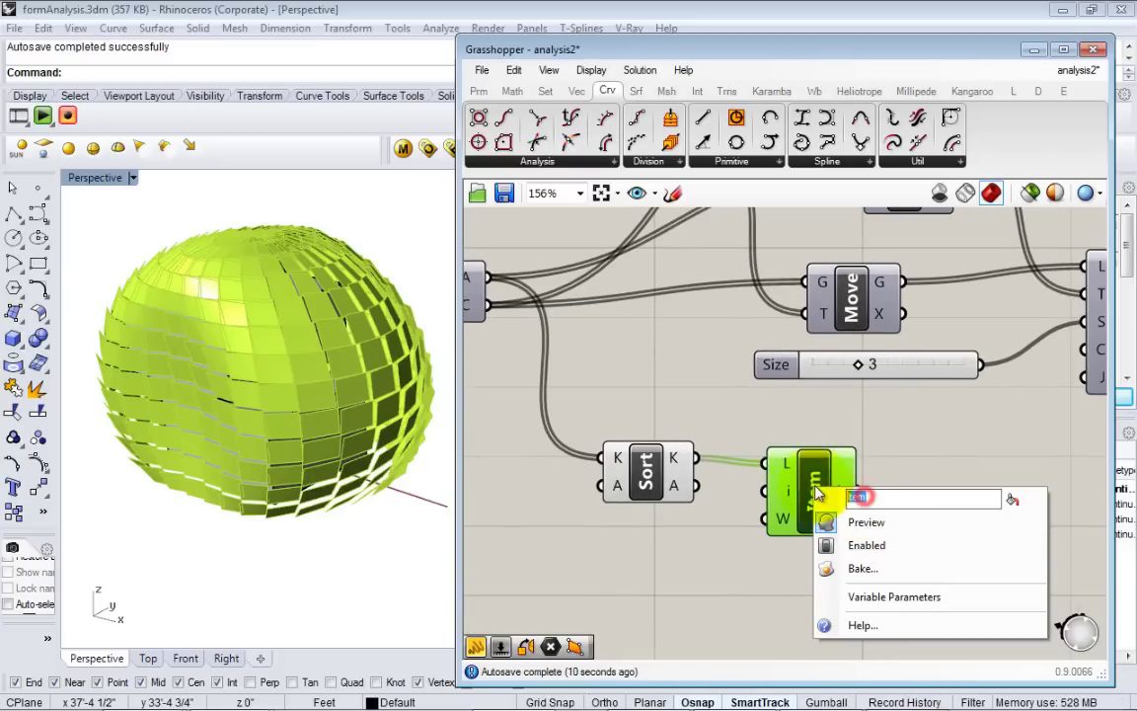
type("MIN")
left_click(867, 400)
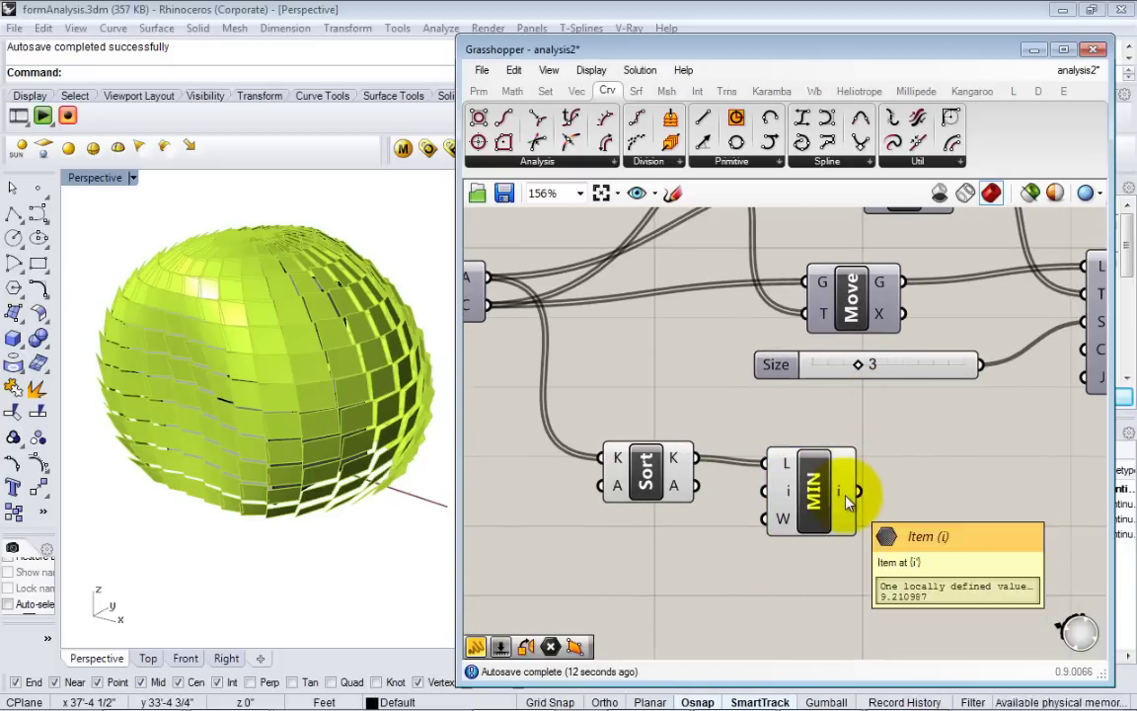
- Duplicate the MIN component directly below the original, keeping its connection to the sorted keys
left_click(816, 501)
scroll(814, 476, "down", 3)
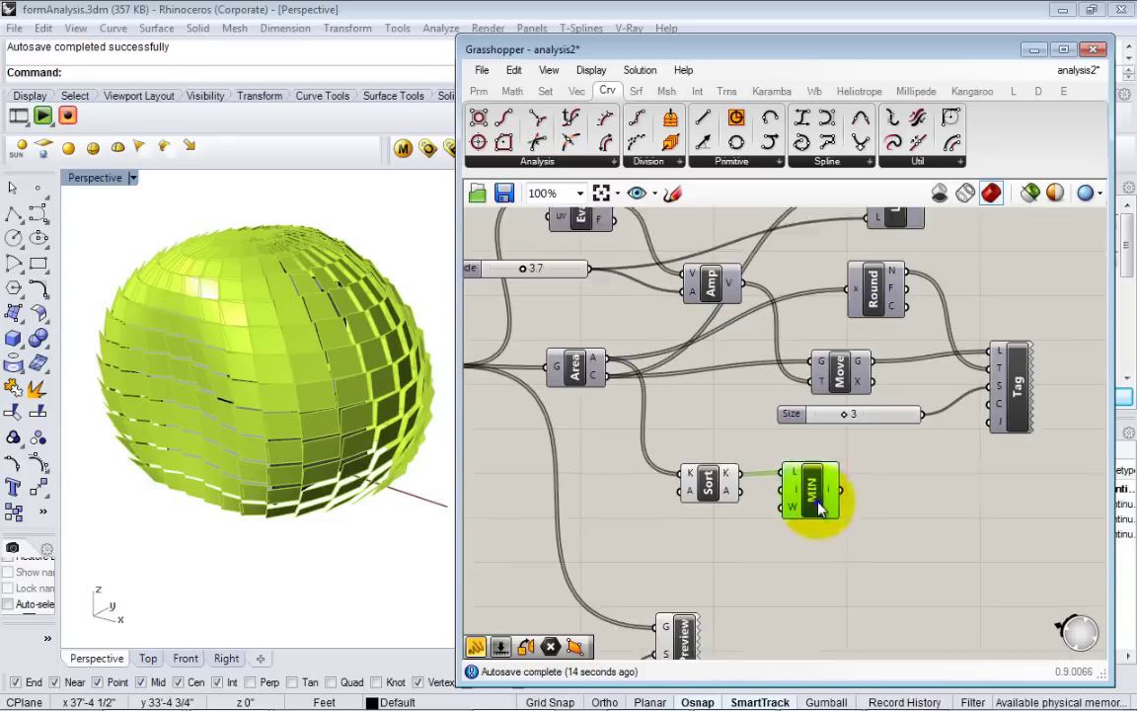
left_click_drag(815, 484, 807, 508, "alt")
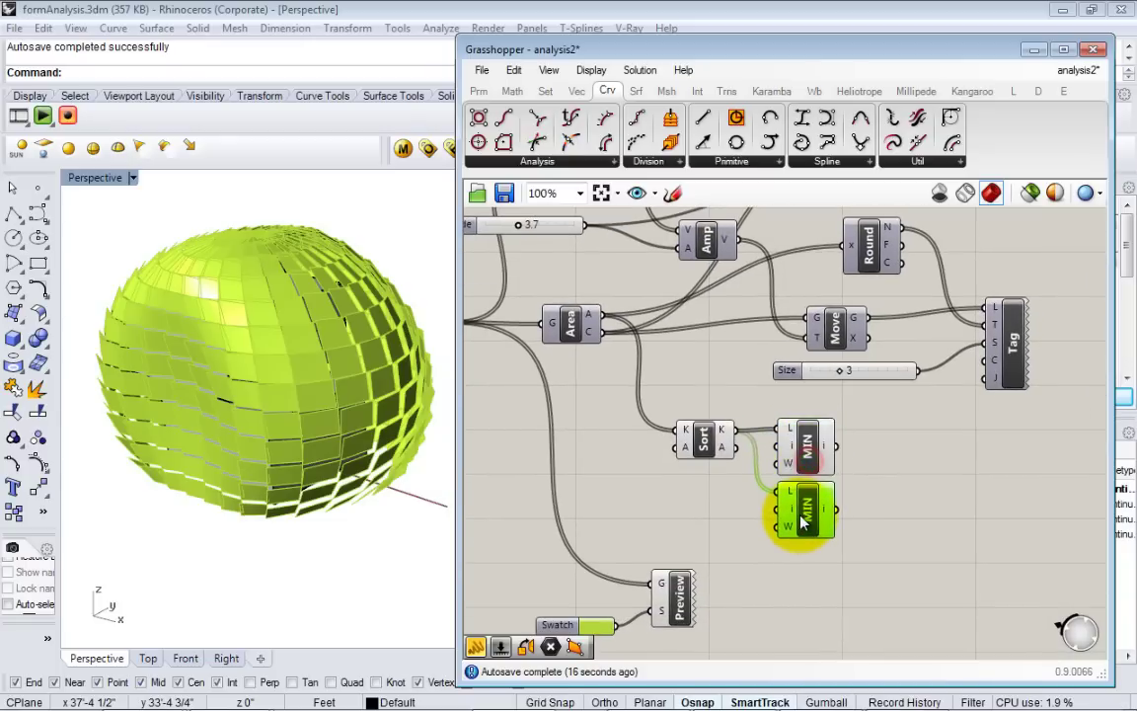
scroll(780, 482, "up", 2)
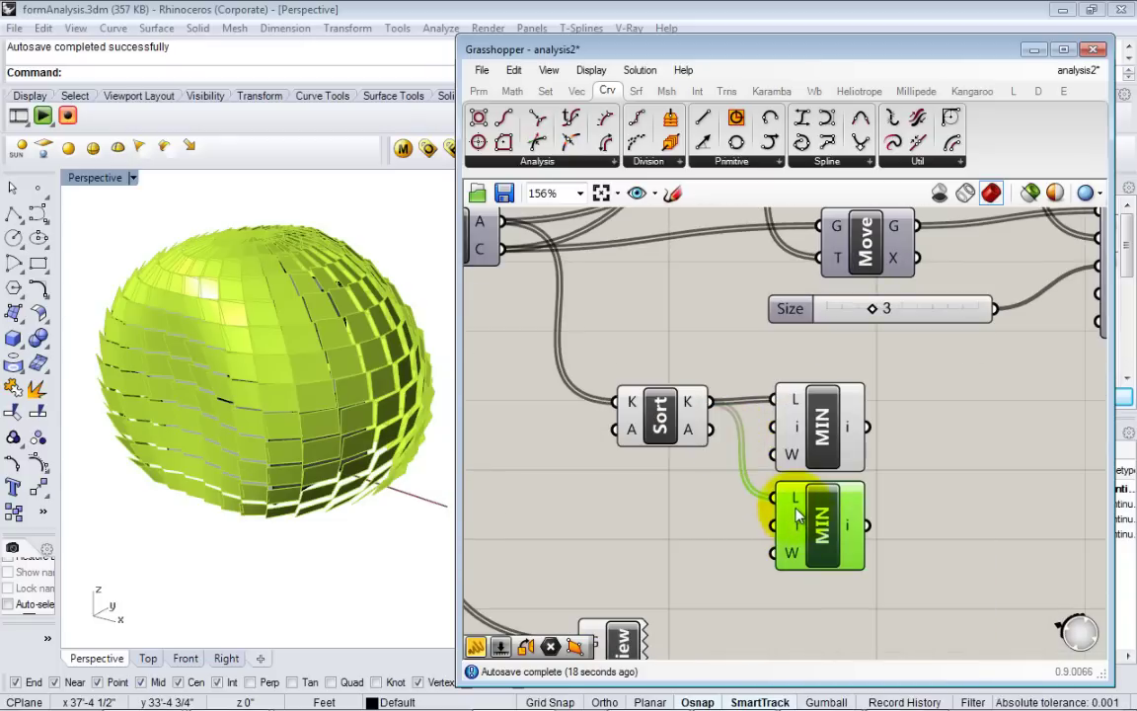
- Reverse the List input of the lower MIN component and inspect its item output
mouse_move(797, 507)
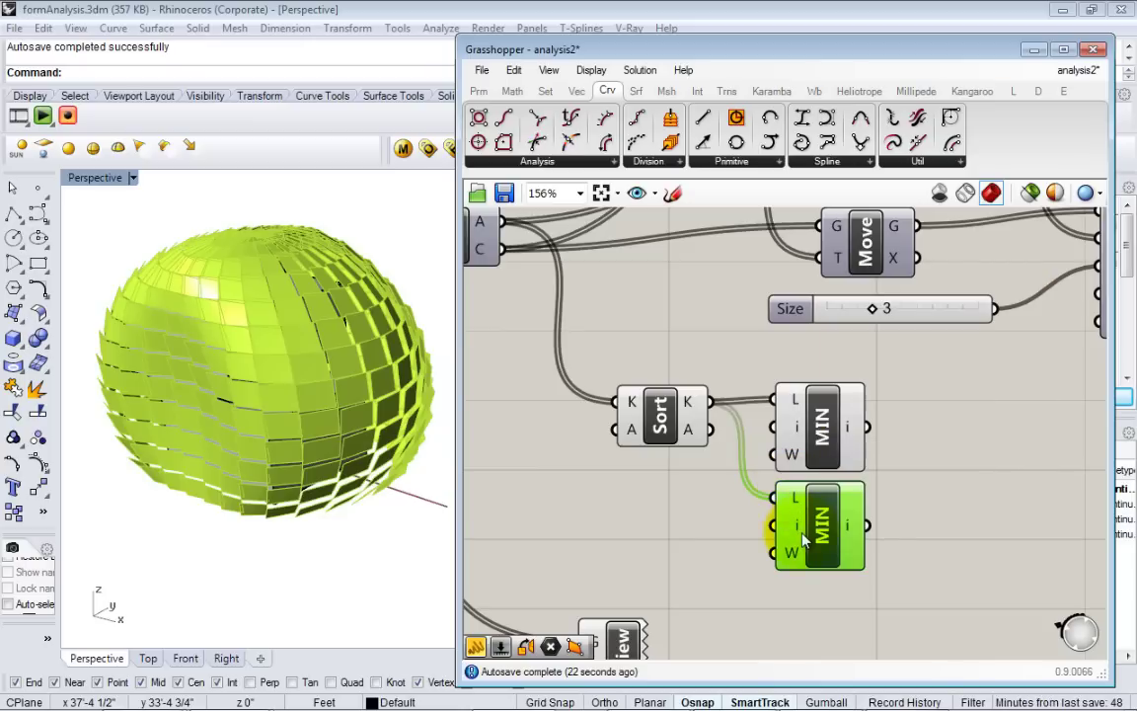
mouse_move(794, 530)
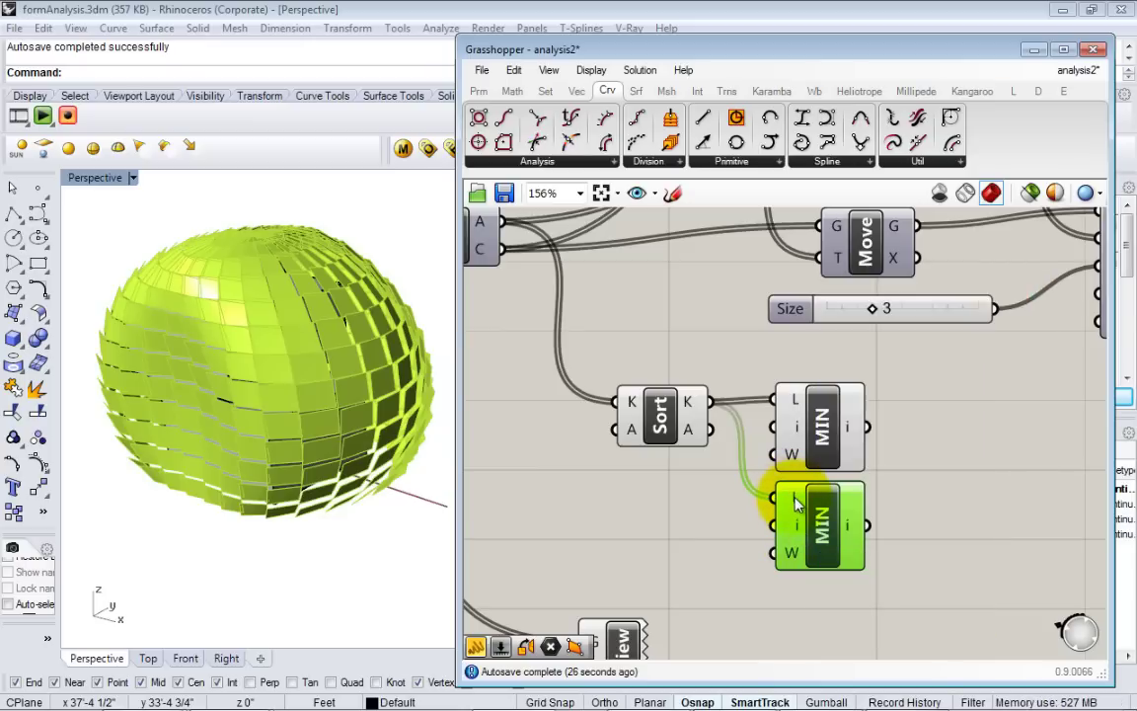
right_click(797, 503)
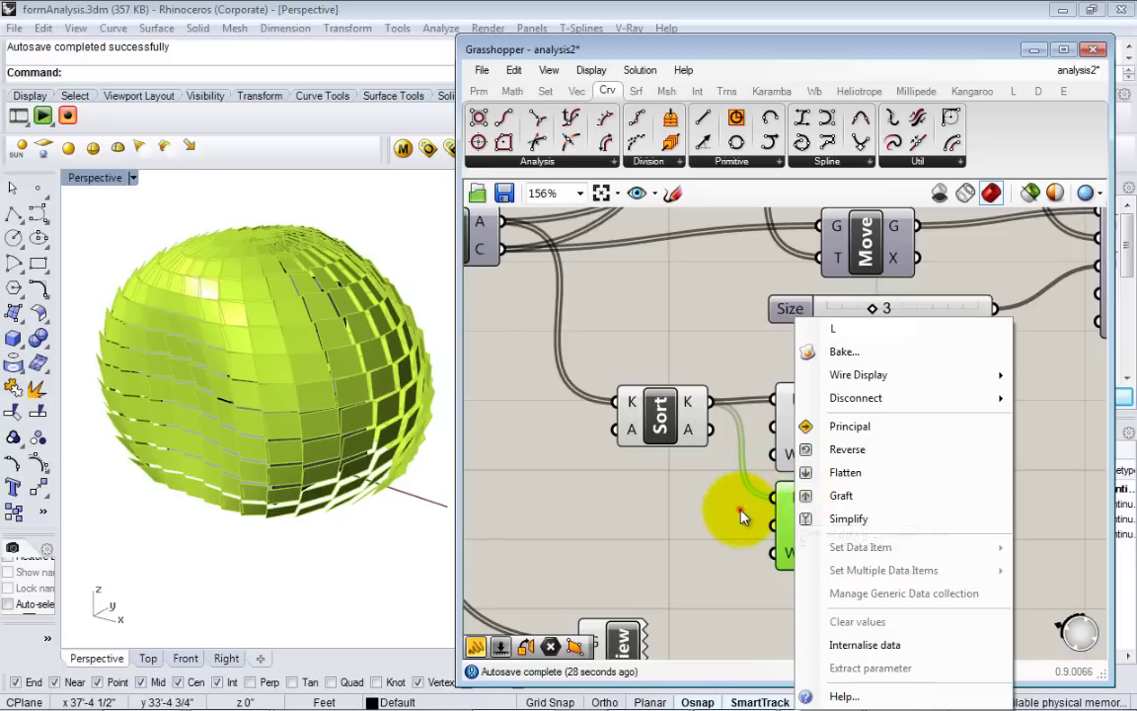
left_click(739, 509)
right_click(795, 504)
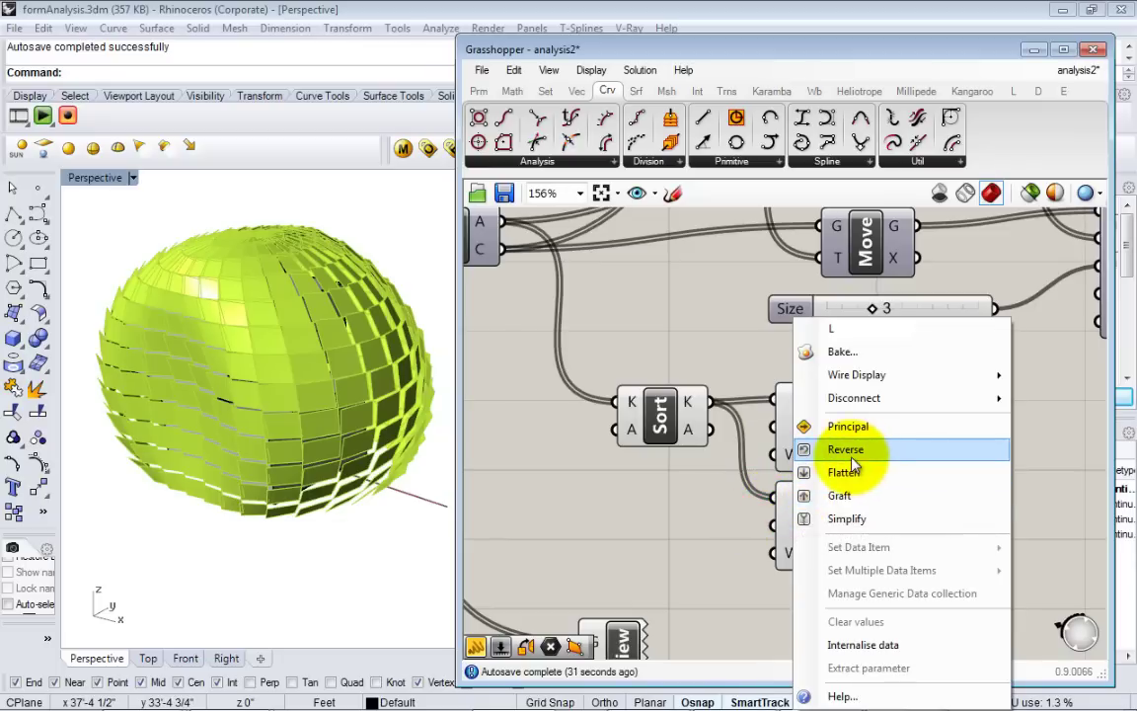
left_click(846, 450)
left_click(824, 523)
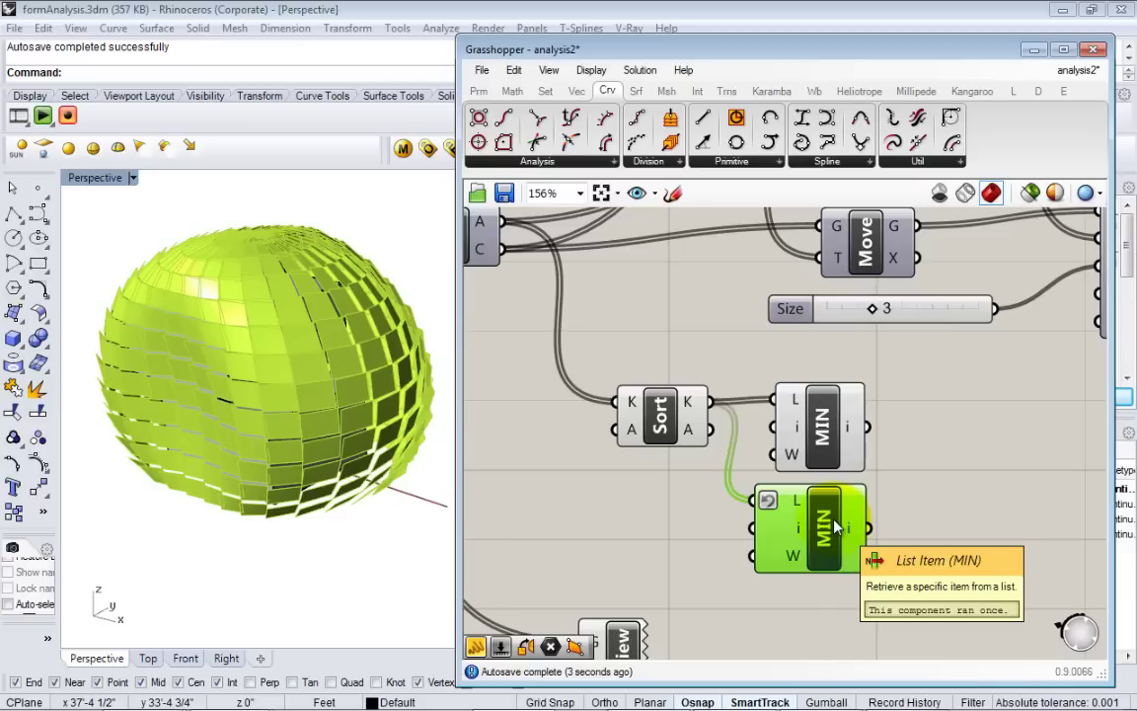
mouse_move(856, 534)
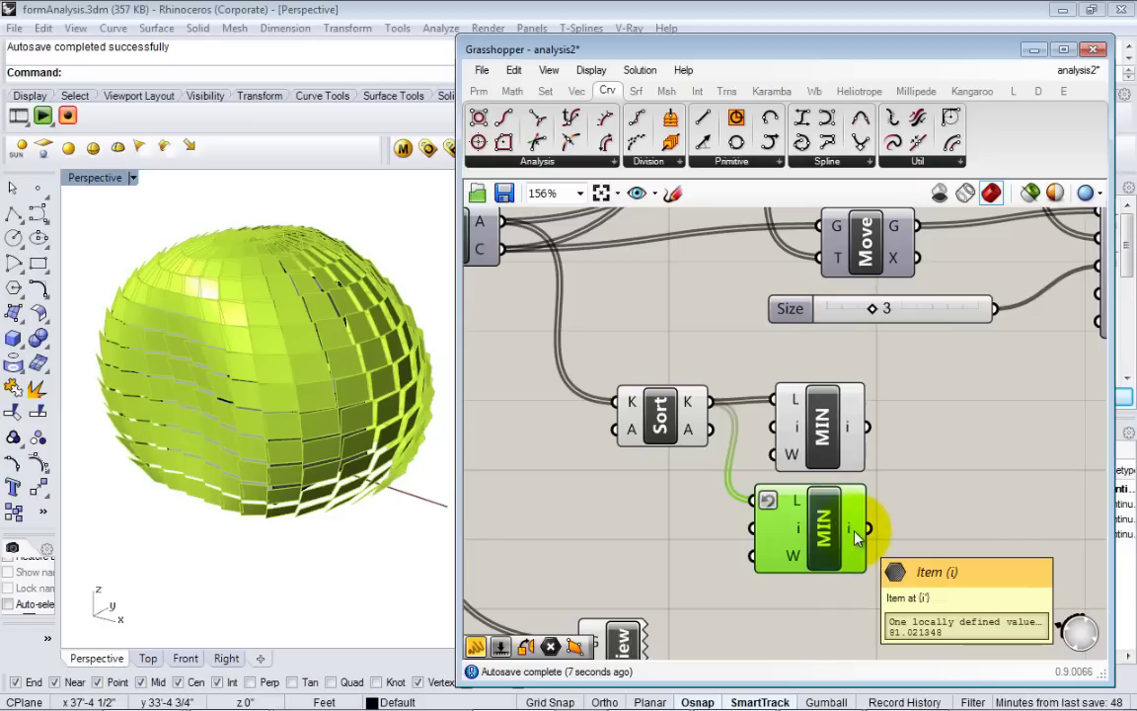
- Shift the two MIN components slightly away from Sort and lower Sort so it sits between them
left_click_drag(909, 528, 815, 428)
left_click_drag(824, 444, 839, 435)
left_click(648, 424)
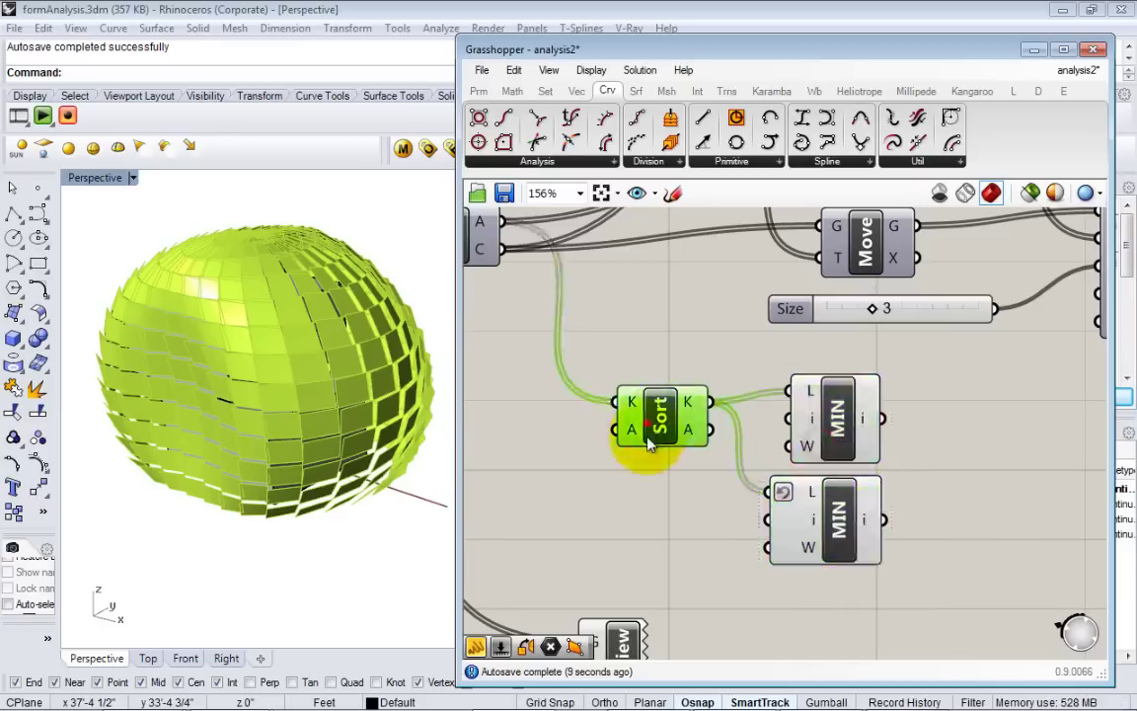
left_click_drag(648, 444, 637, 474)
left_click_drag(951, 518, 802, 383)
left_click(913, 465)
- Place a Gradient component in the empty canvas area beside the two MIN components
right_click_drag(977, 495, 917, 511)
scroll(713, 462, "down", 4)
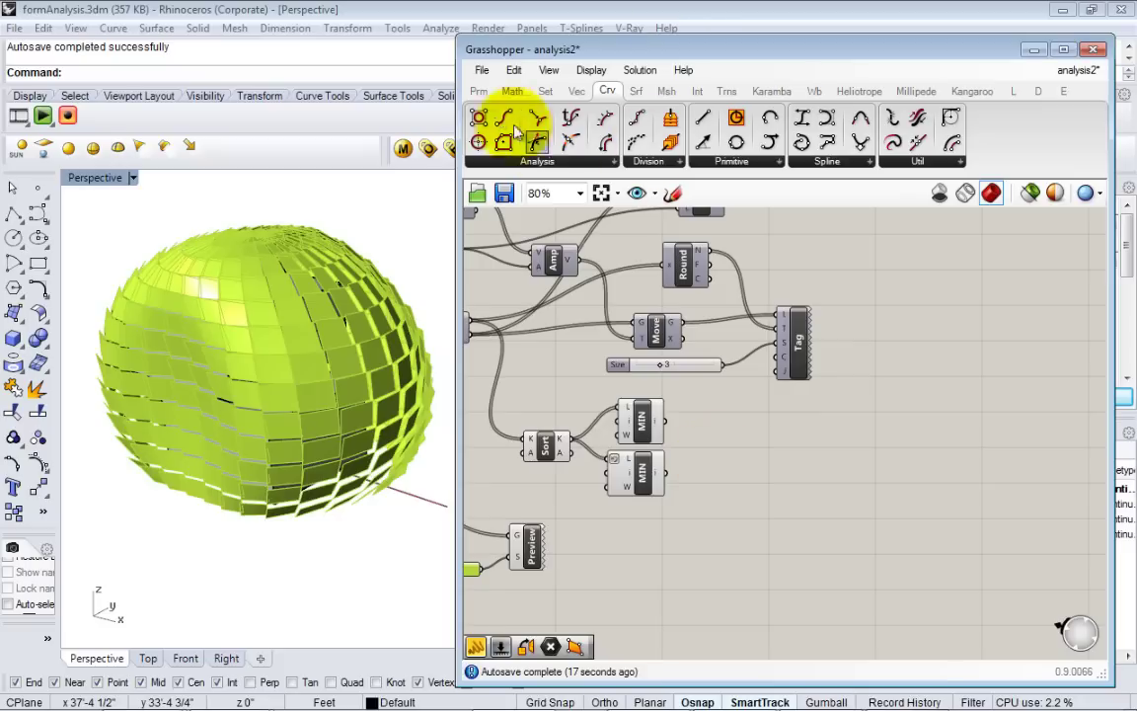
left_click(478, 90)
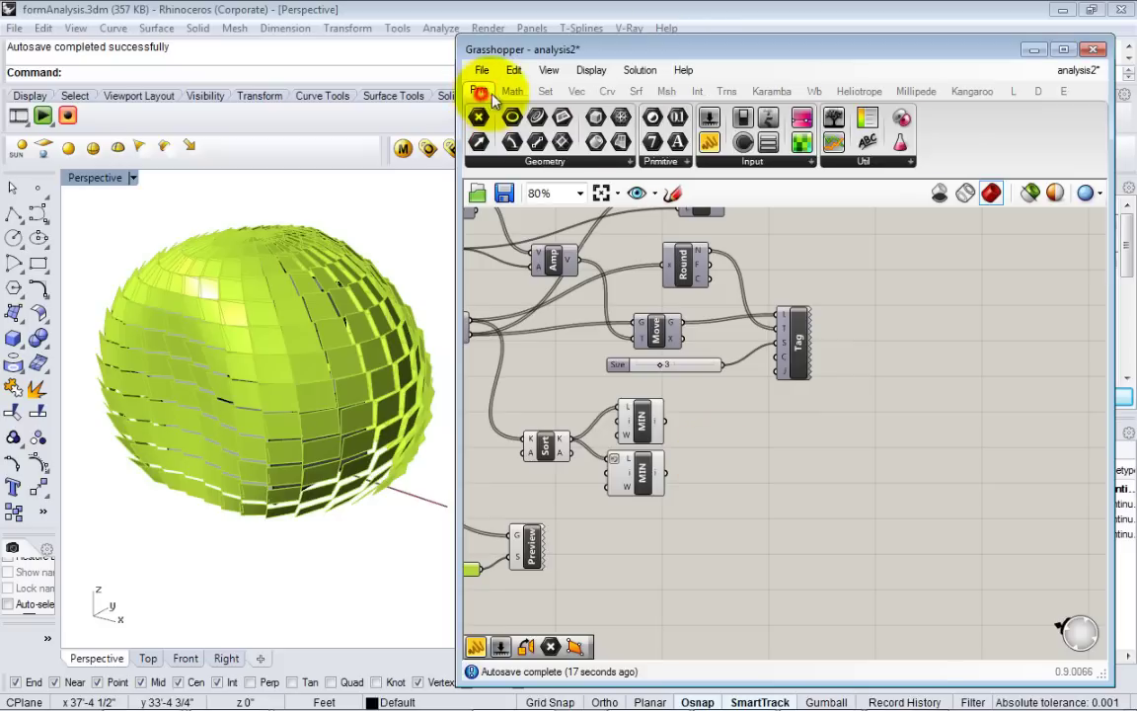
left_click(747, 172)
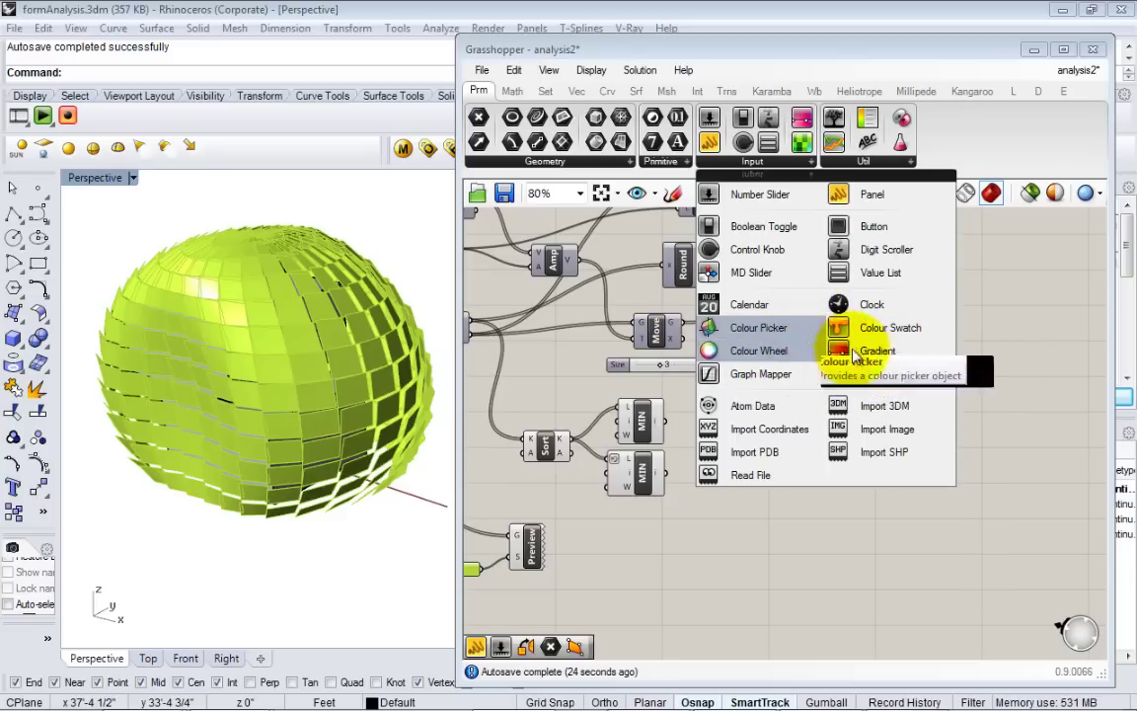
left_click_drag(875, 361, 782, 470)
scroll(760, 511, "up", 3)
right_click_drag(730, 502, 761, 501)
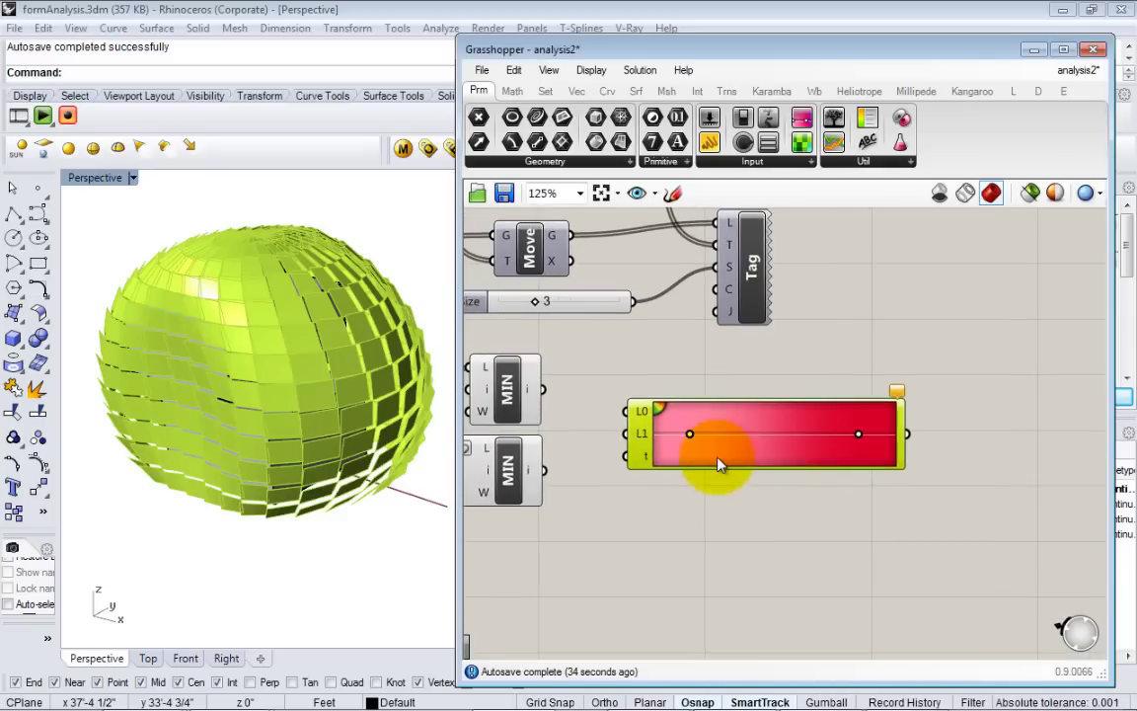
- Move the Gradient's two colour grips to opposite ends of its bar
left_click_drag(734, 457, 637, 434)
left_click_drag(853, 427, 898, 432)
right_click_drag(846, 470, 883, 471)
left_click(834, 490)
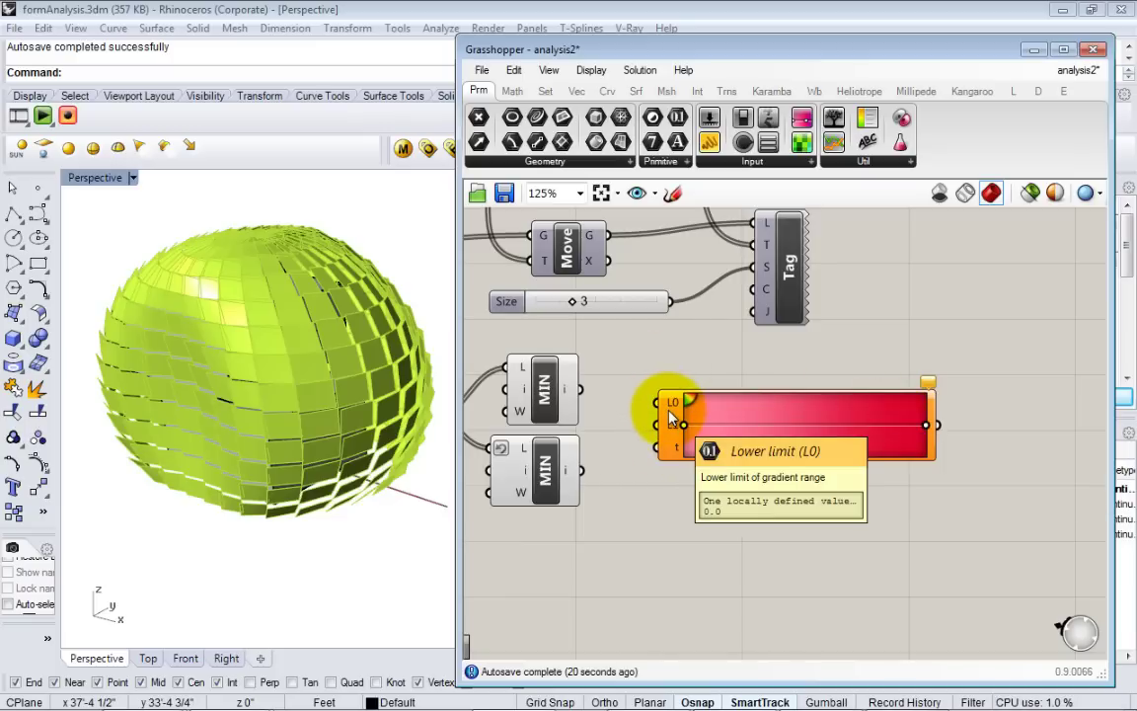
- Rename the List Item component with the reversed list input to MAX
right_click(544, 470)
double_click(605, 482)
type("M")
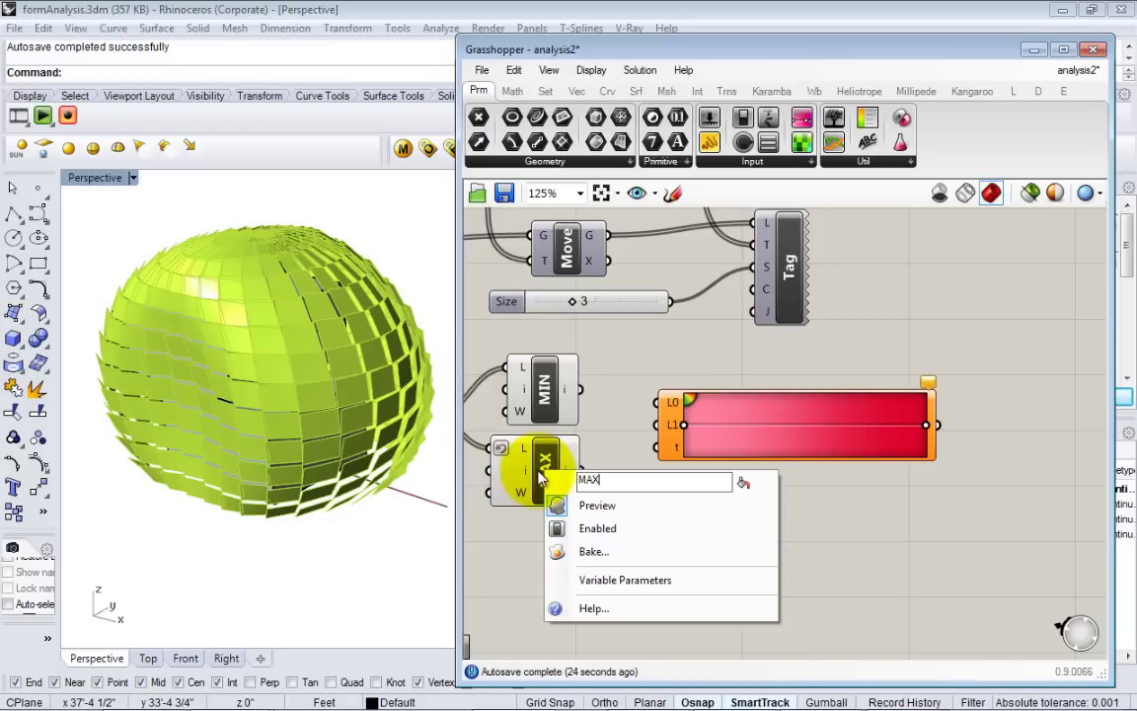
type("AX")
left_click(610, 423)
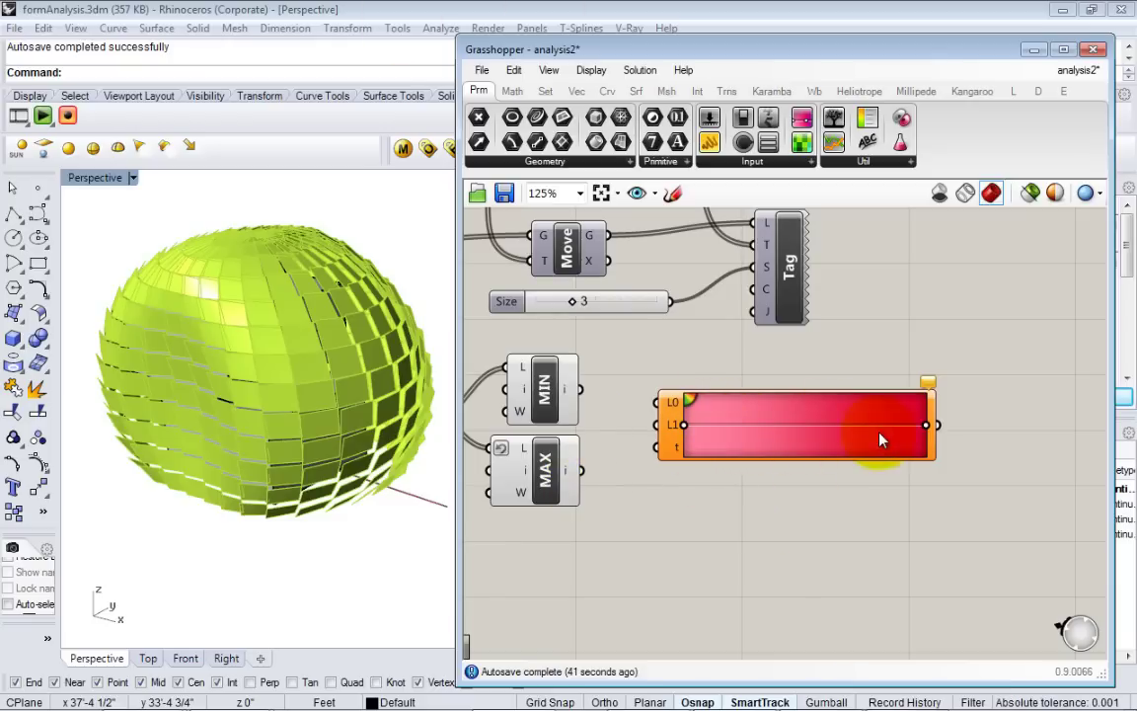
right_click_drag(798, 473, 791, 487)
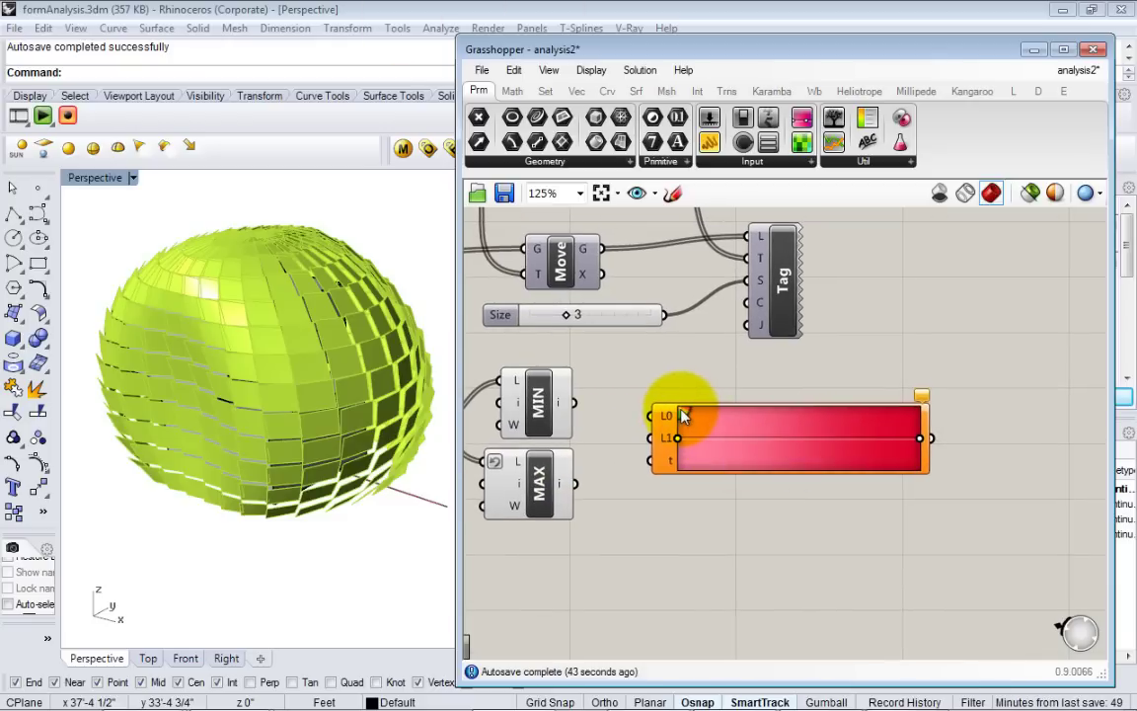
- Add a third colour grip in the middle of the Gradient's bar and colour it green
right_click(681, 410)
left_click(648, 484)
left_click_drag(685, 412, 798, 449)
double_click(796, 440)
left_click(885, 447)
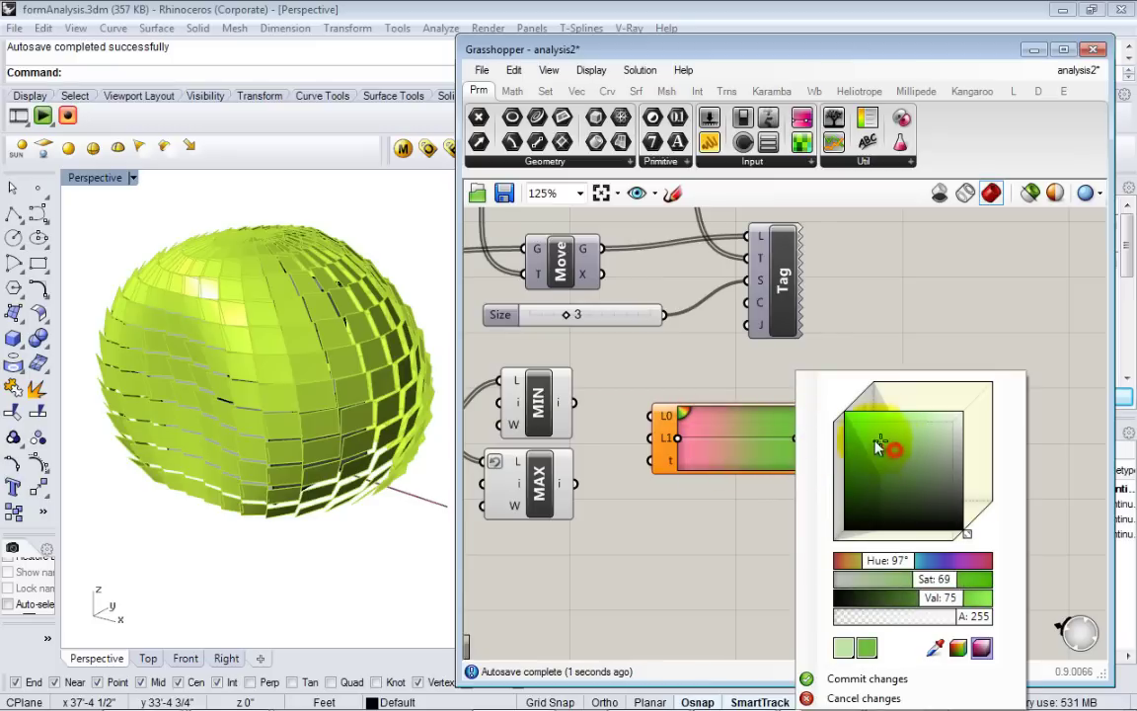
left_click(782, 511)
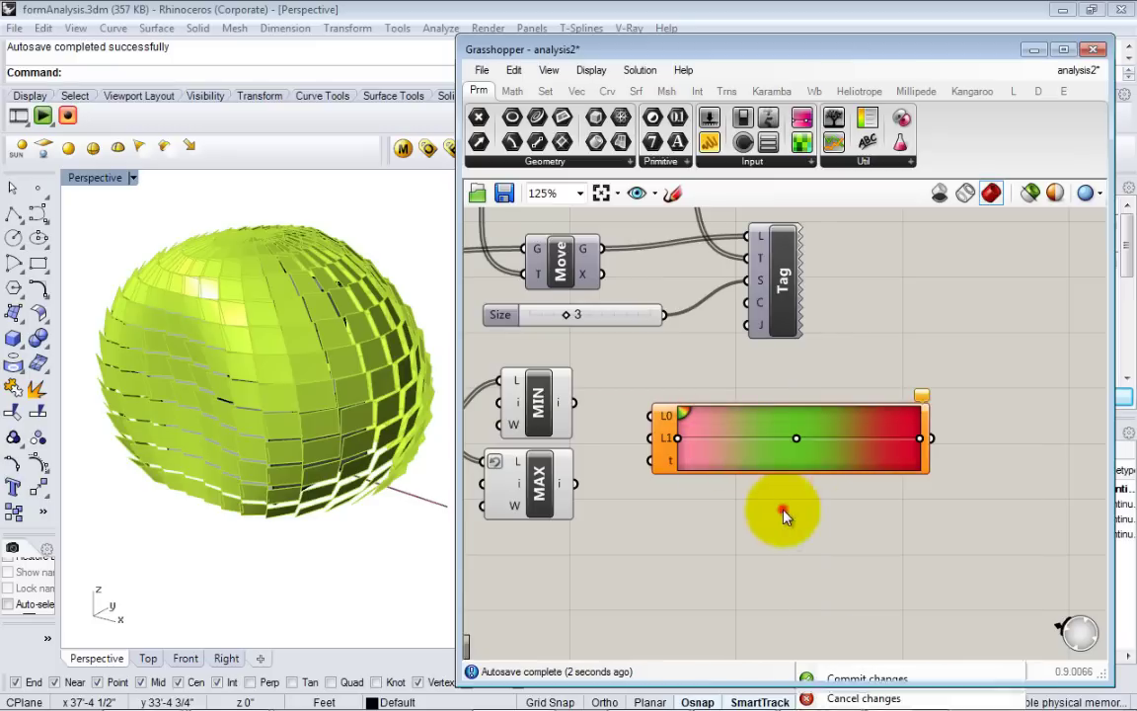
- Apply the green-yellow-red preset to the Gradient component
right_click(694, 422)
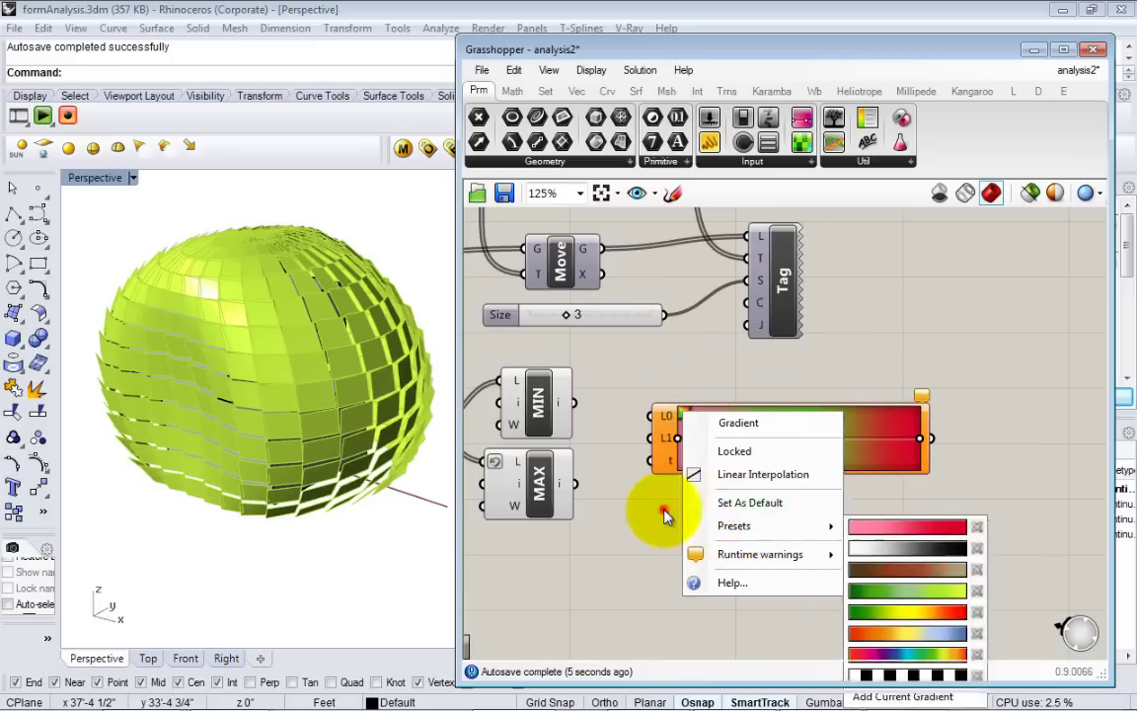
left_click(665, 507)
right_click(684, 415)
left_click(685, 417)
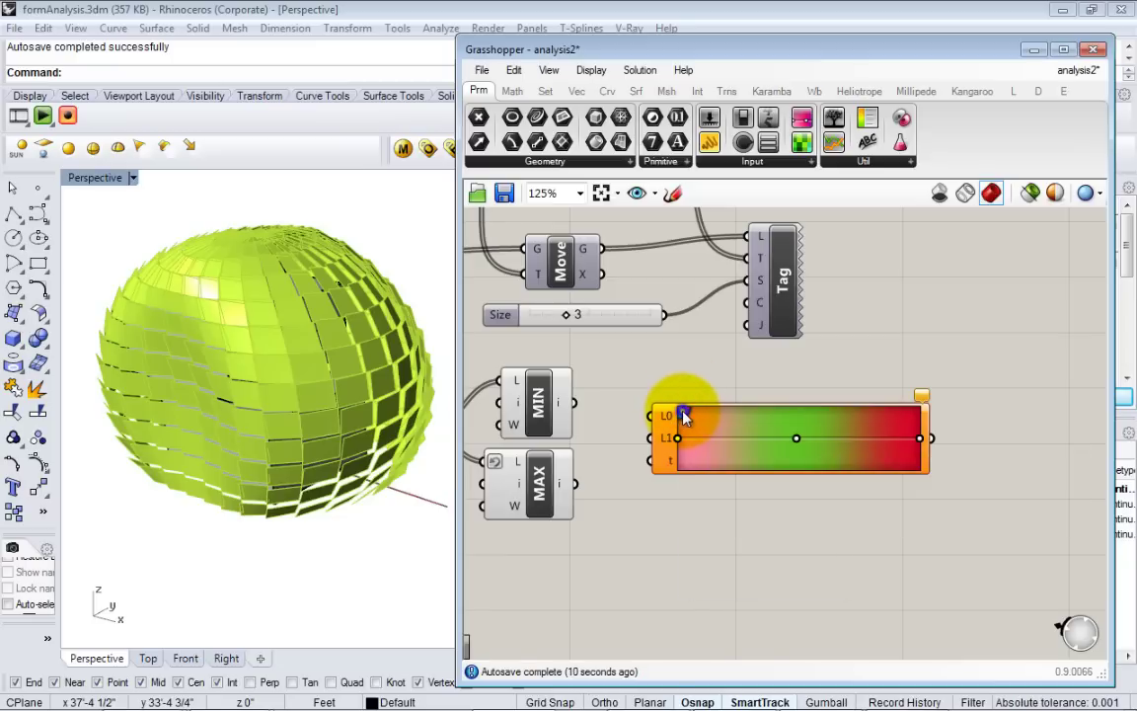
right_click(682, 414)
left_click(733, 524)
left_click(868, 529)
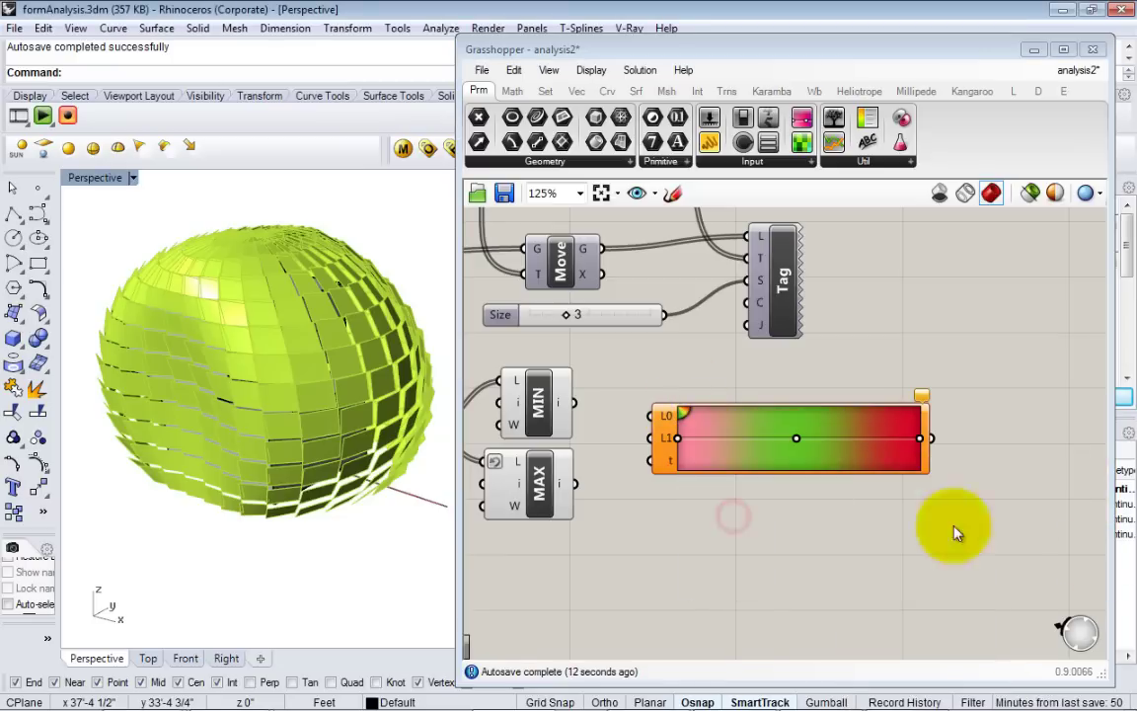
right_click(684, 415)
mouse_move(733, 527)
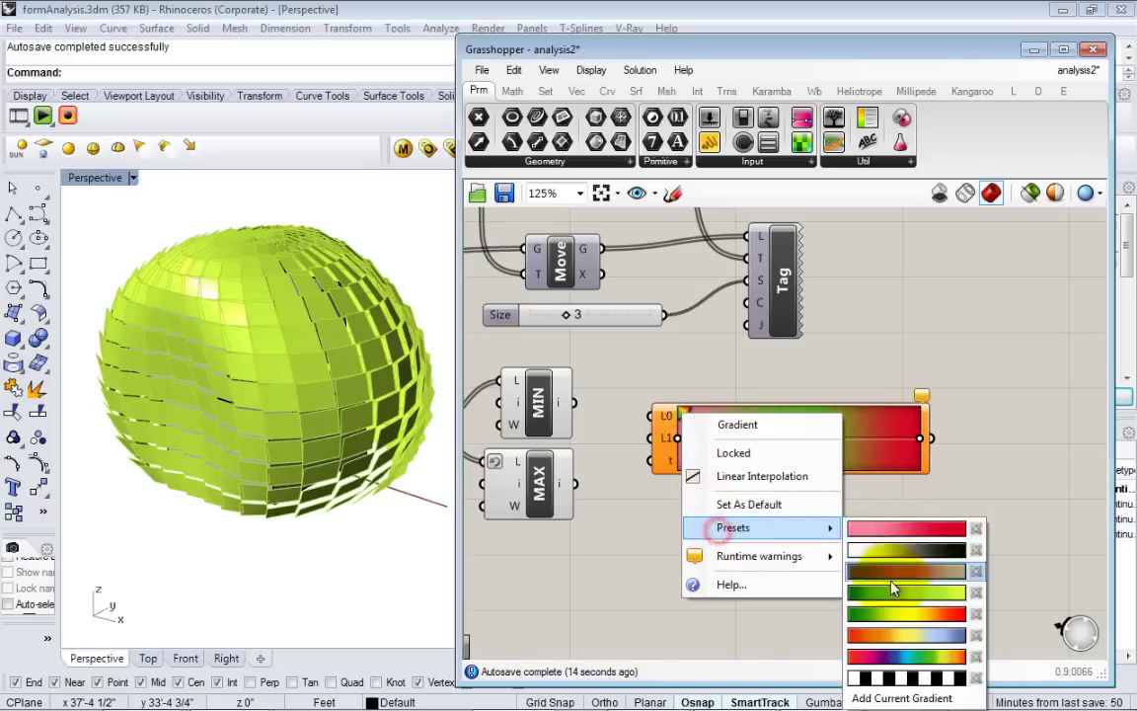
left_click(878, 614)
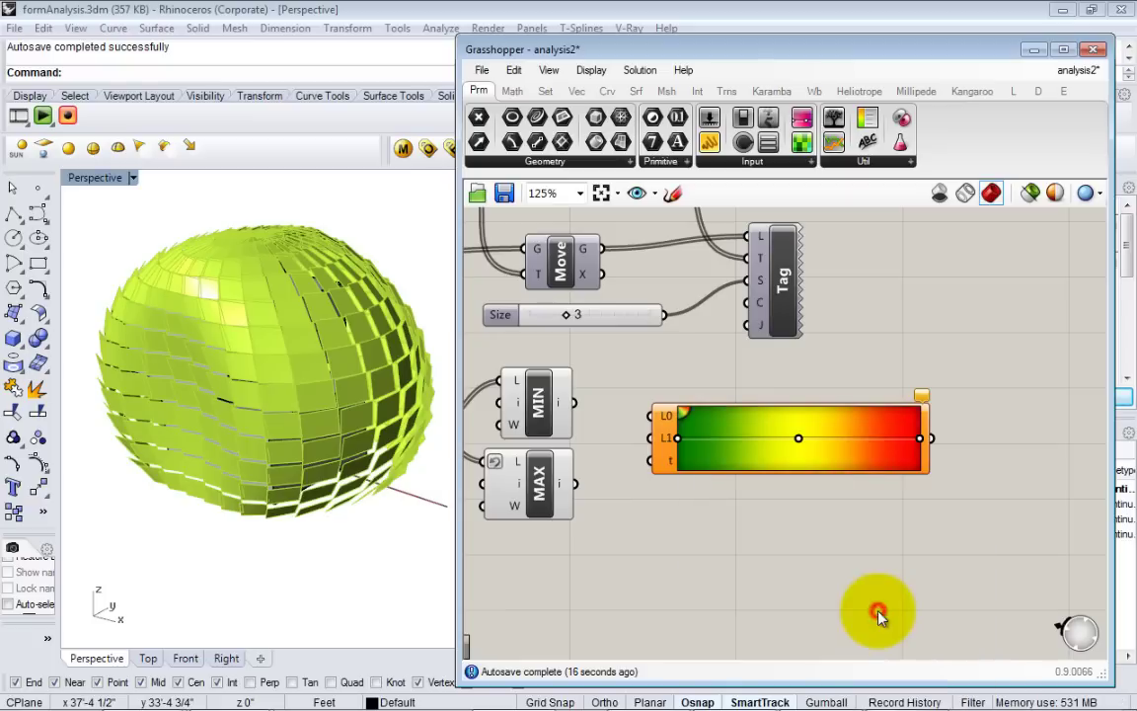
- Connect the MIN output to the Gradient's lower limit (L0) and the MAX output to its upper limit (L1)
right_click_drag(957, 511, 975, 555)
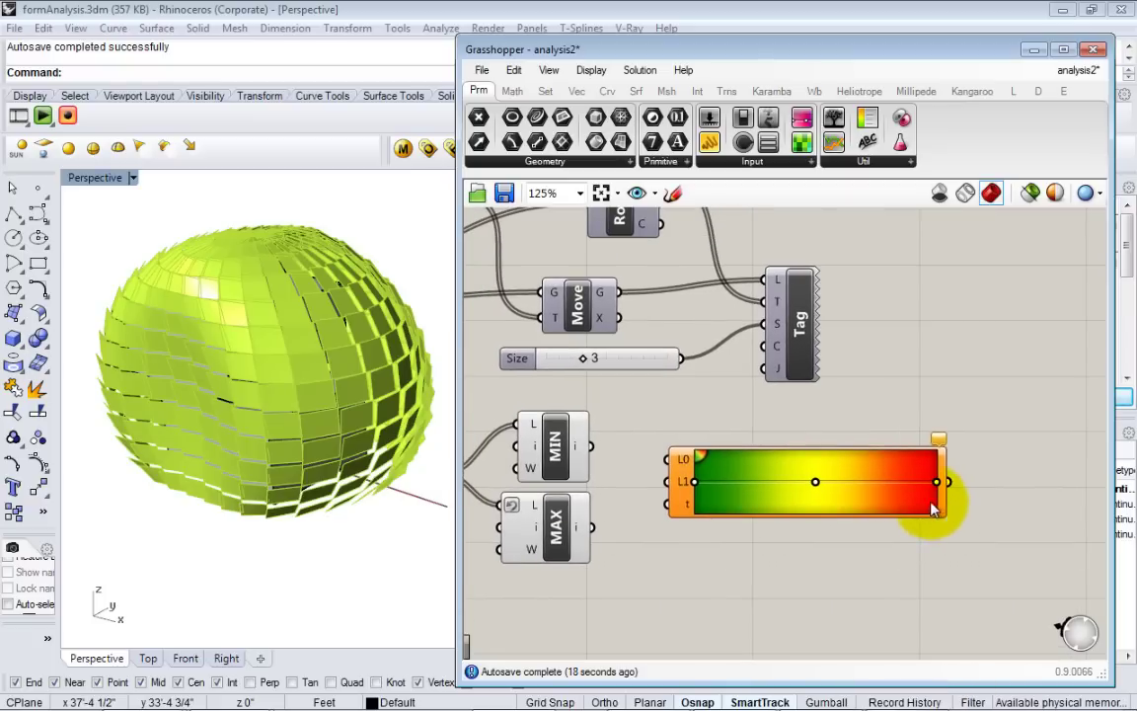
left_click(746, 554)
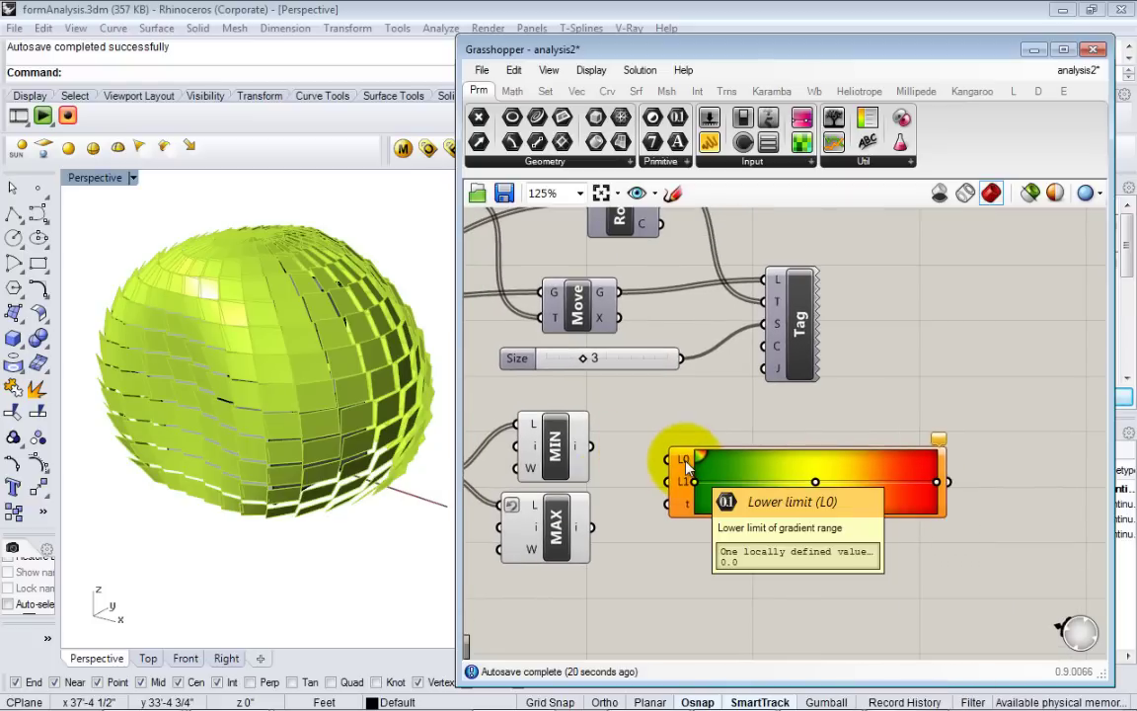
left_click_drag(687, 464, 590, 446)
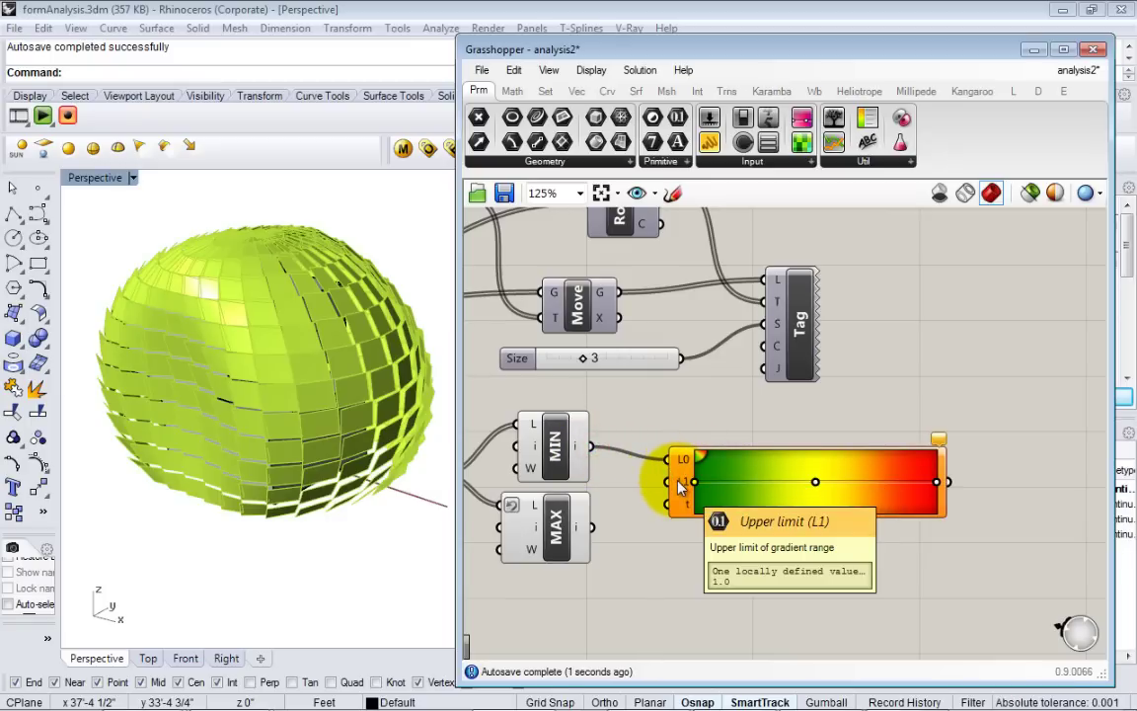
left_click_drag(679, 481, 592, 526)
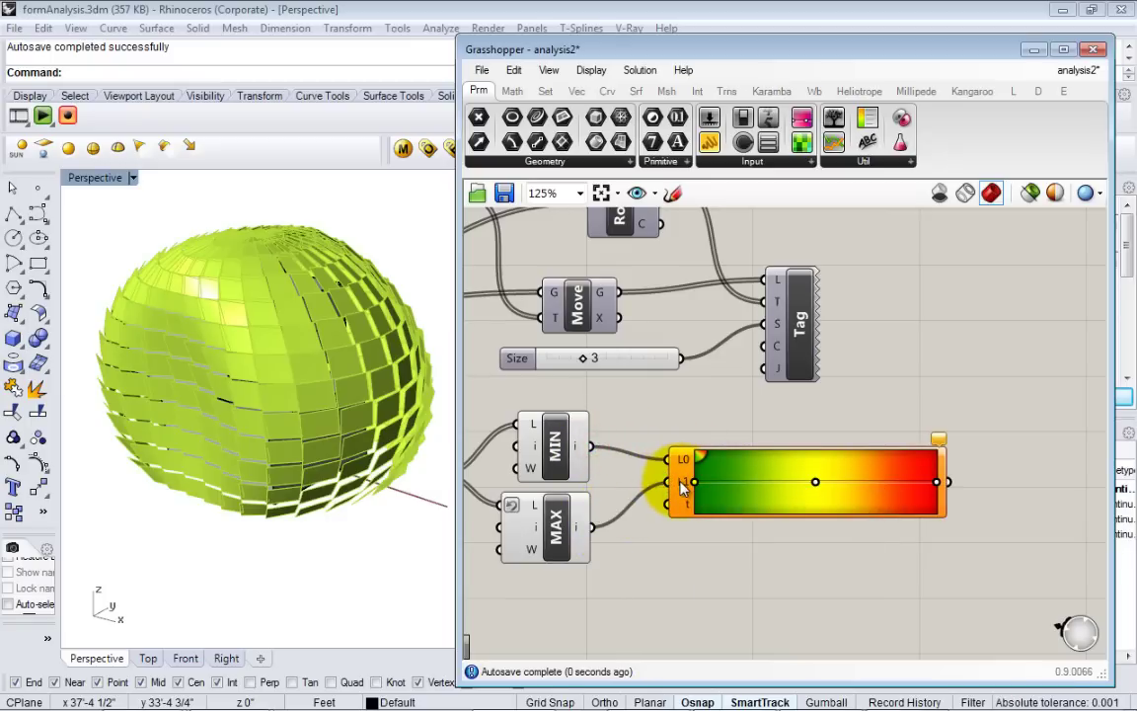
- Nudge the Sort component and connect the Area component's area output to the Gradient's t input
right_click_drag(685, 546, 815, 522)
right_click_drag(812, 596, 855, 599)
right_click_drag(839, 554, 972, 624)
scroll(555, 375, "down", 1)
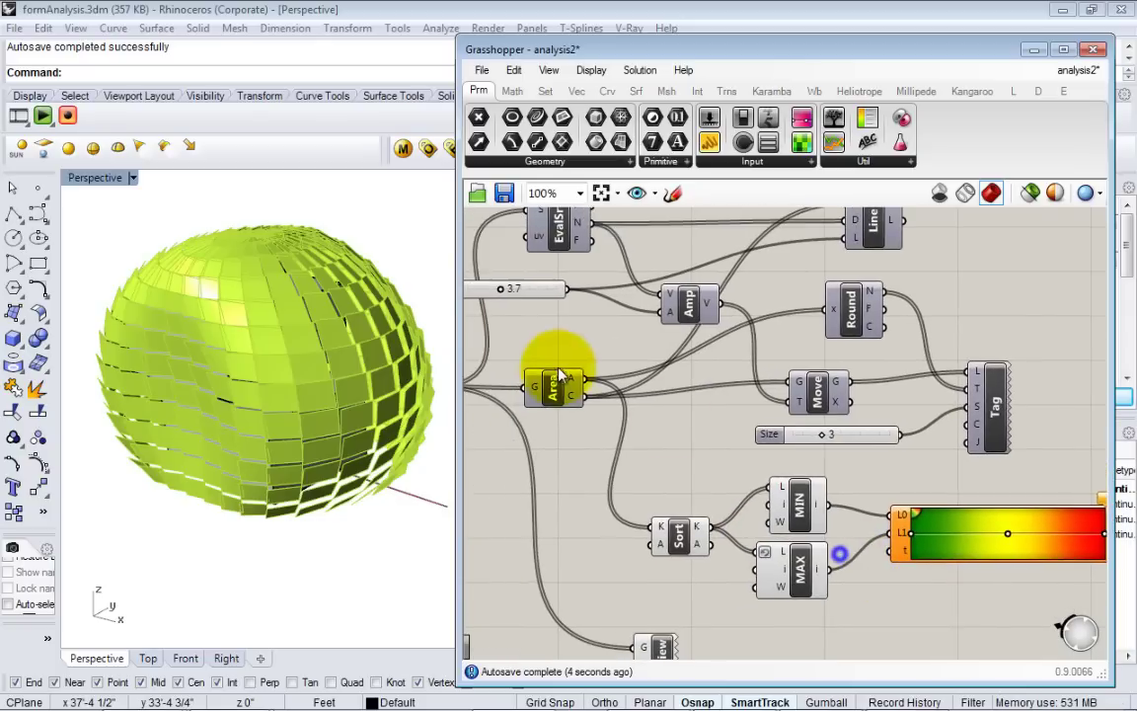
left_click_drag(581, 379, 646, 484)
left_click_drag(679, 532, 667, 524)
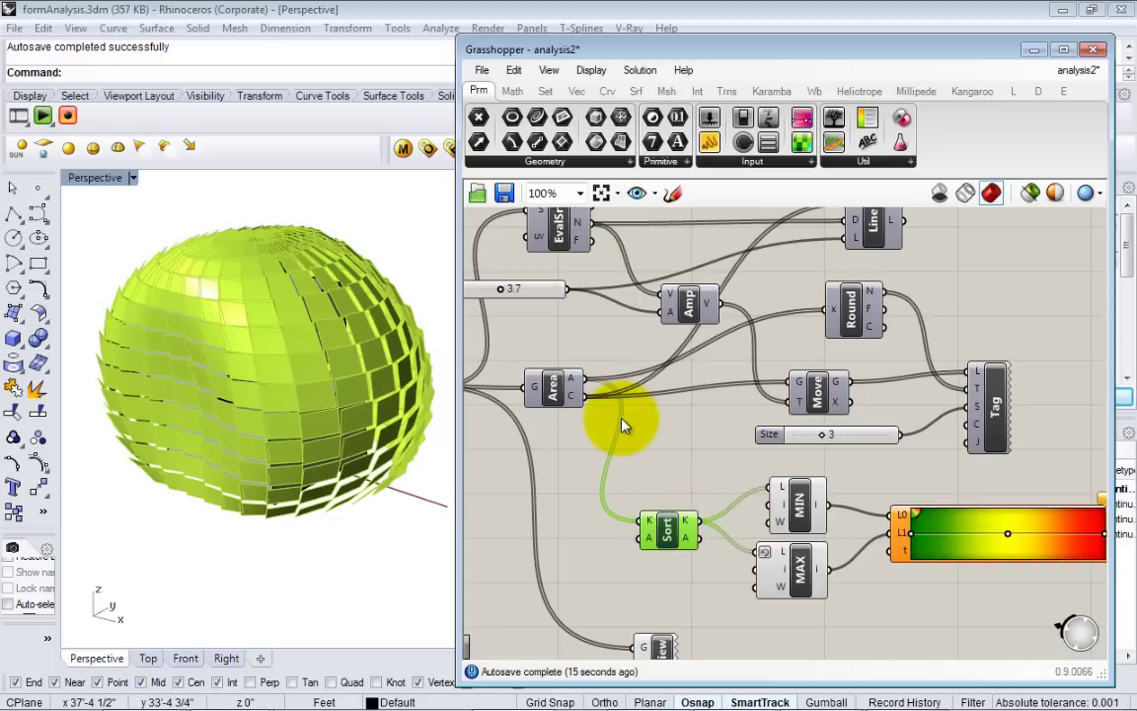
right_click_drag(647, 439, 627, 442)
left_click(639, 467)
left_click_drag(570, 392, 872, 568)
- Place a Panel beside the Gradient and connect the Gradient's output to it
right_click_drag(914, 589, 800, 555)
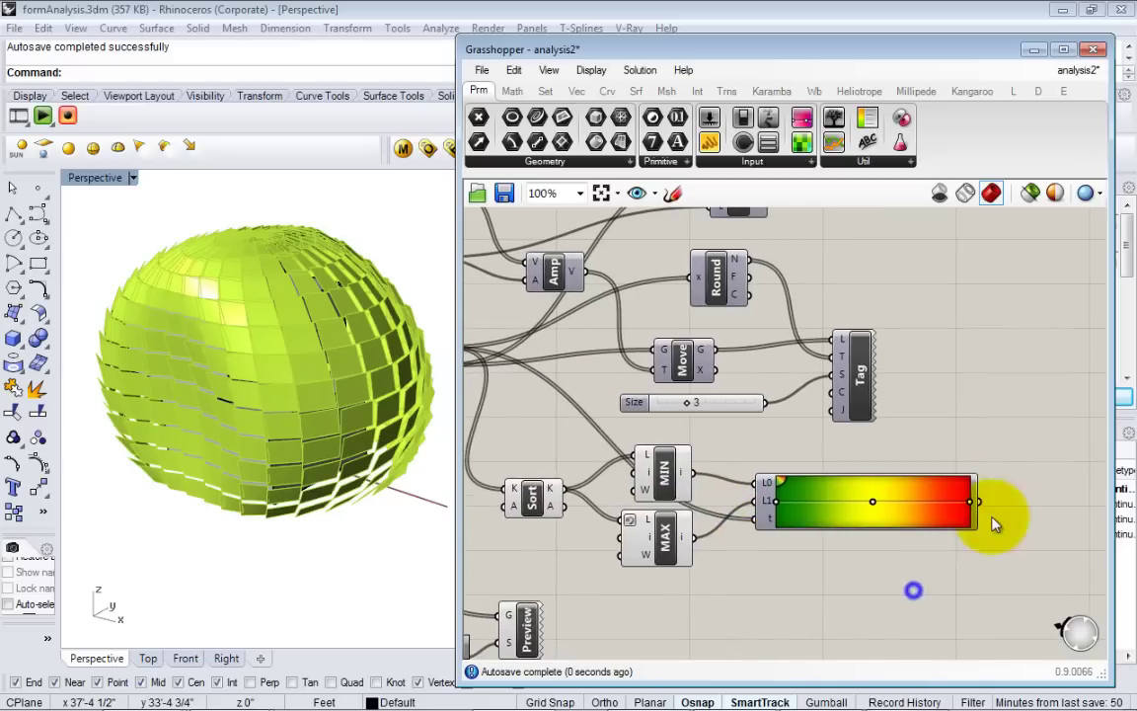
left_click(1011, 534)
double_click(1011, 536)
type("panel")
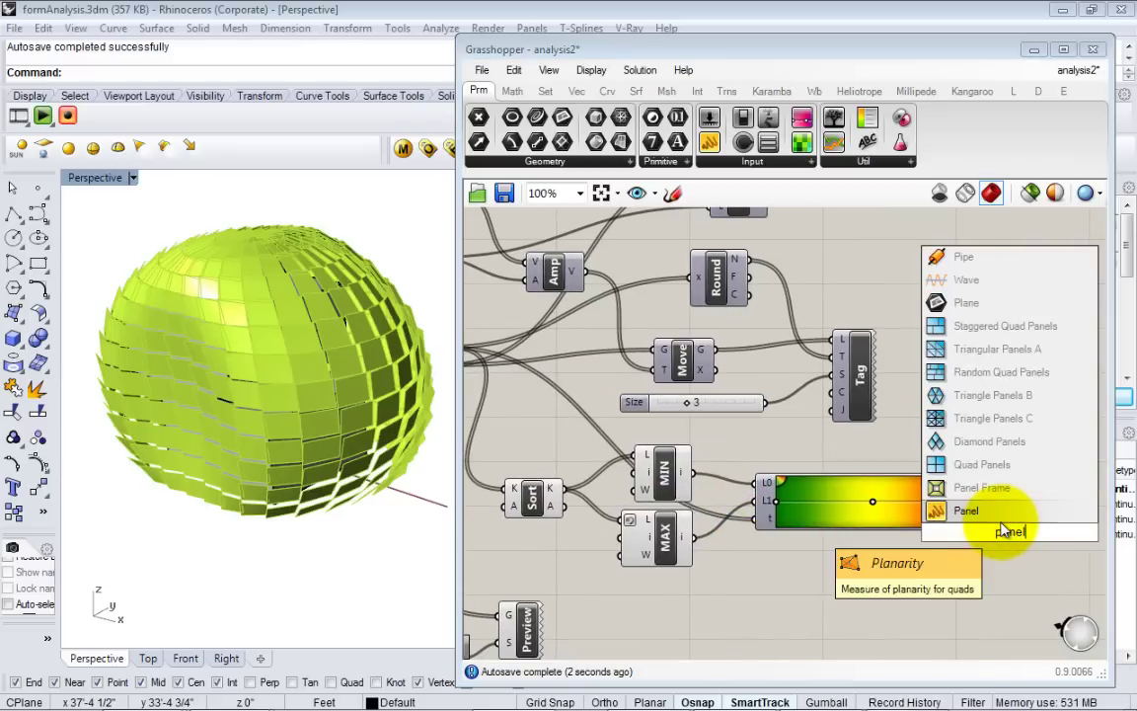
left_click(977, 510)
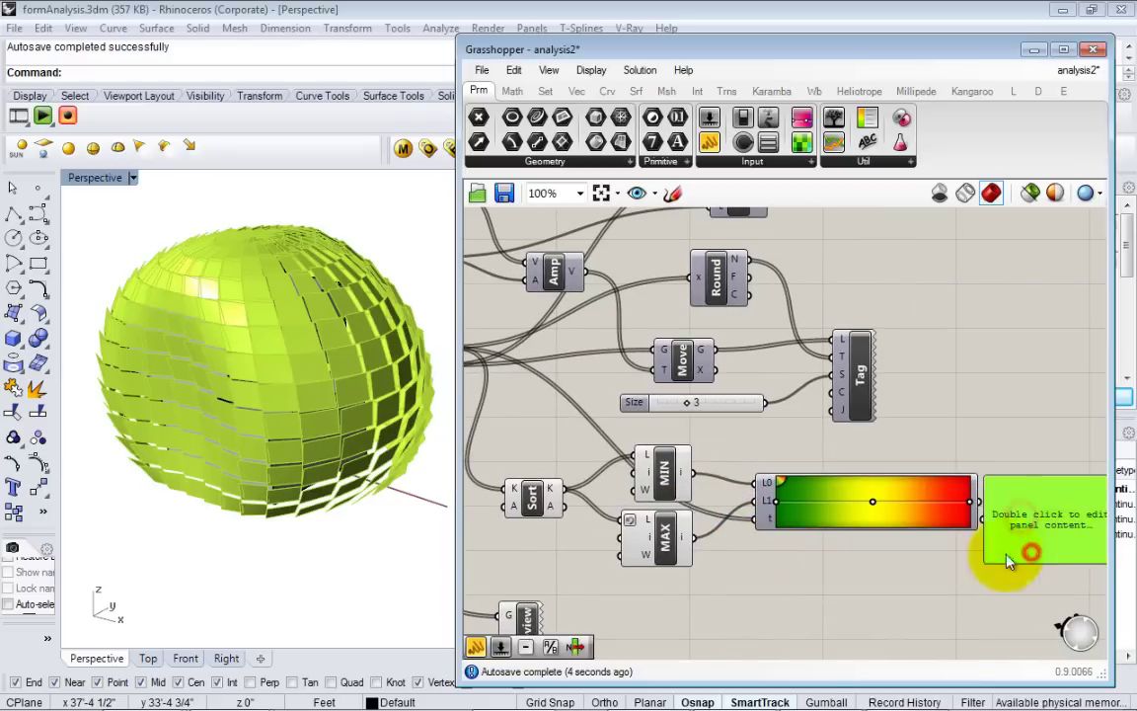
right_click_drag(994, 556, 779, 541)
left_click_drag(674, 493, 735, 510)
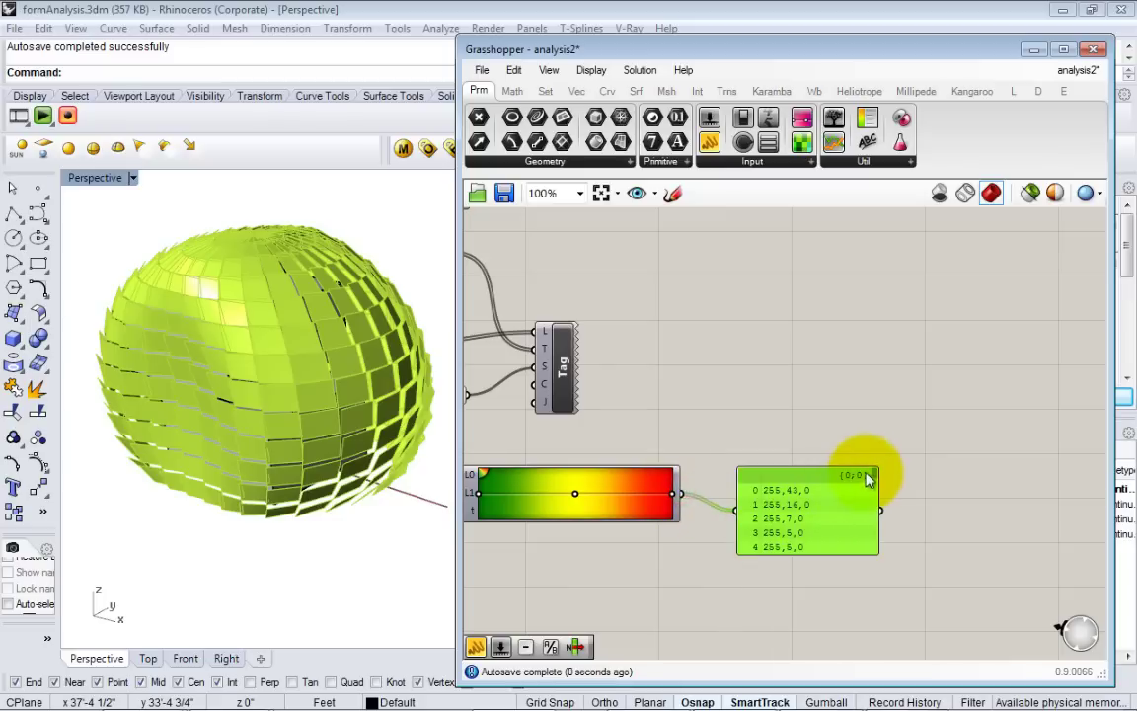
- Enlarge the Panel to read the Gradient's colour values, and delete the Panel
left_click_drag(876, 552, 1067, 710)
right_click_drag(837, 639, 871, 442)
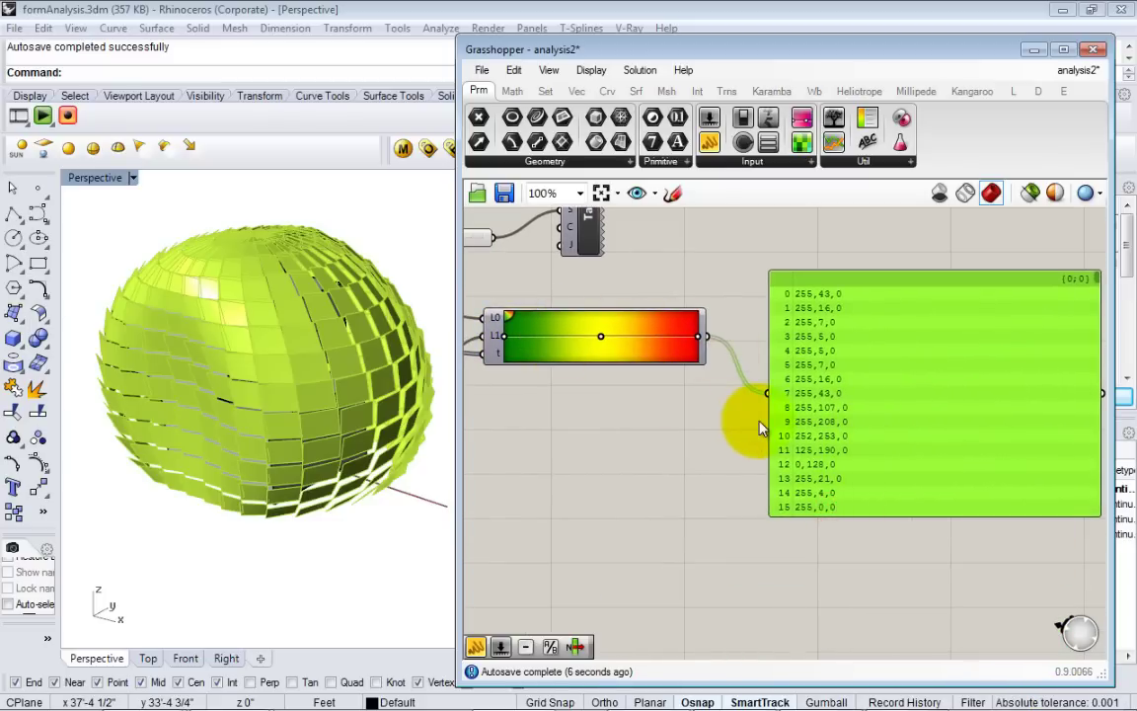
left_click(1040, 440)
key("Delete")
- Move the Preview component and its Swatch to the empty area below the Gradient's output end
scroll(653, 443, "down", 1)
right_click_drag(652, 442, 885, 430)
left_click_drag(697, 506, 1064, 467)
left_click(1035, 378)
right_click_drag(1063, 442, 919, 498)
- Shift the Preview component slightly and connect the Gradient's output to its Shader (S) input in place of the Swatch
mouse_move(916, 539)
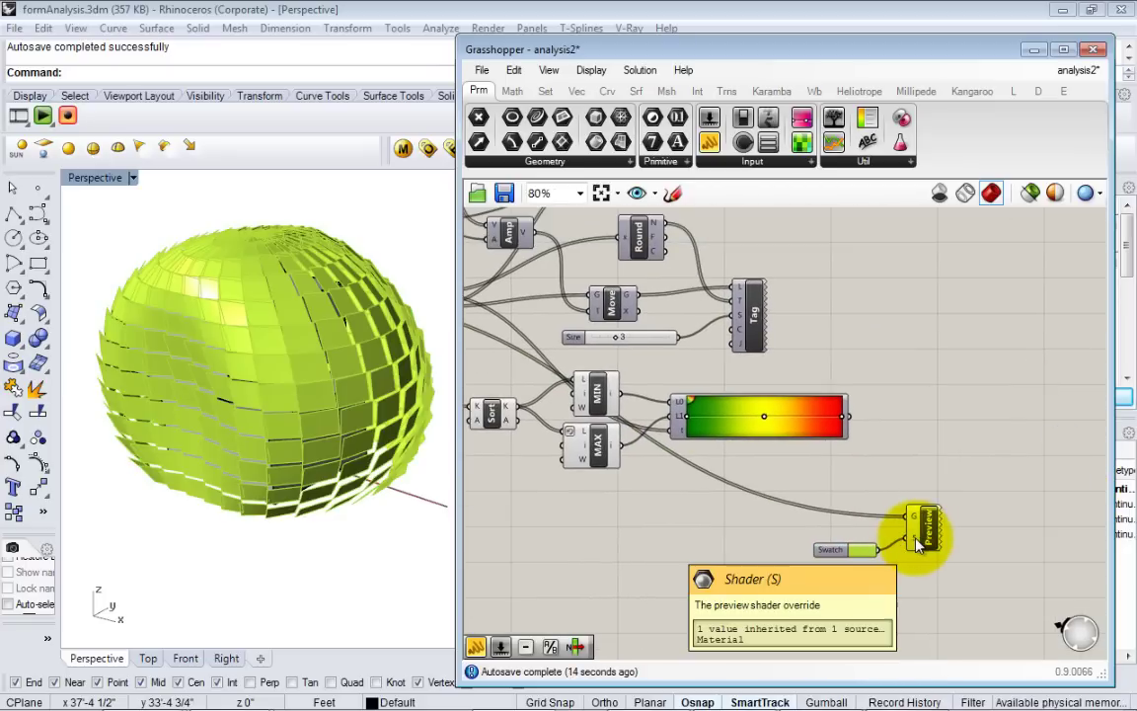
left_click_drag(916, 540, 925, 529)
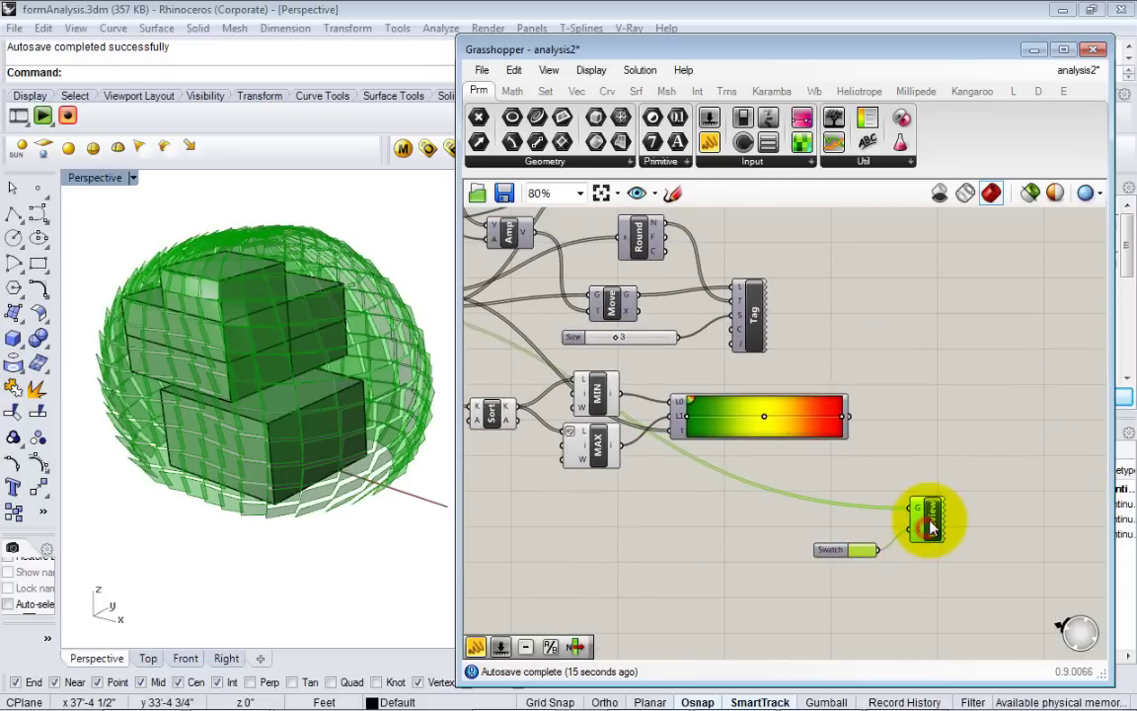
left_click(927, 462)
left_click_drag(847, 415, 914, 527)
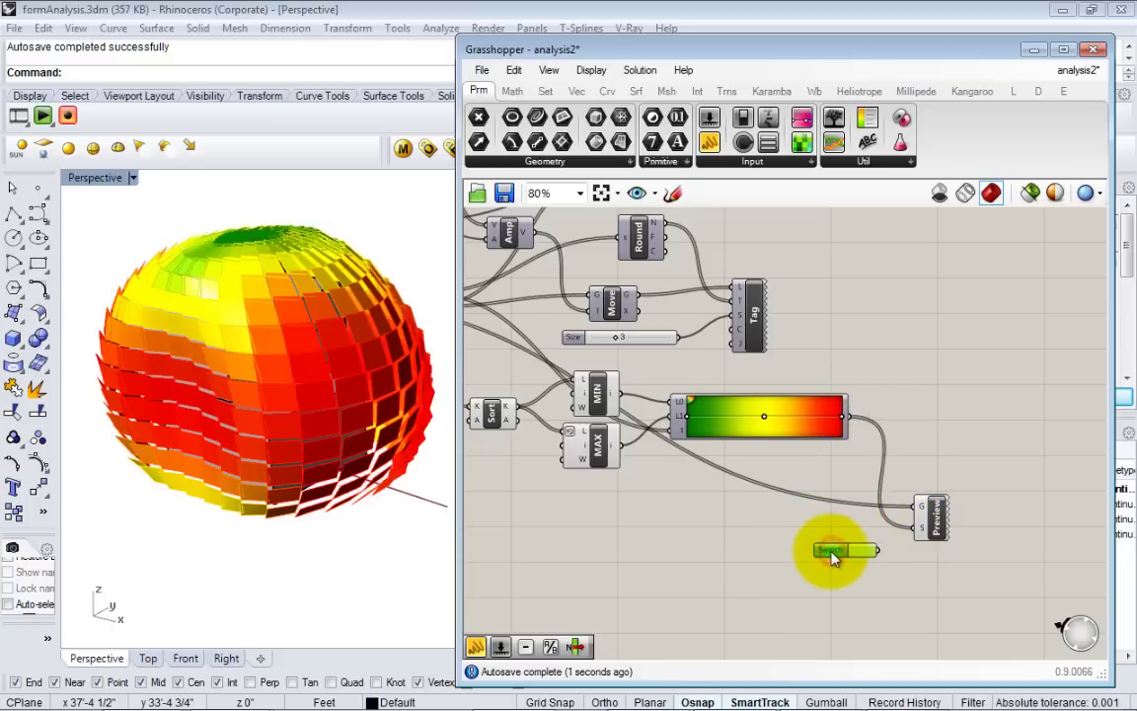
- Delete the disconnected Swatch and move the Preview component up closer to the Gradient
key("Delete")
left_click_drag(927, 507, 931, 471)
left_click(936, 387)
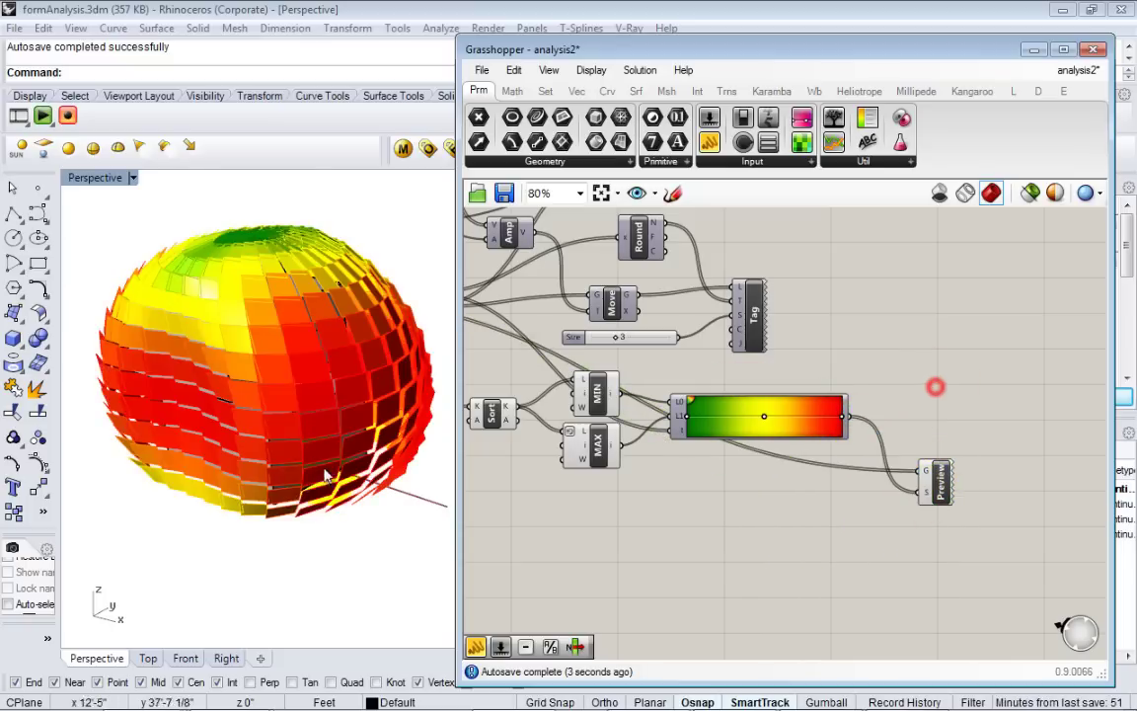
- Inspect the coloured panels in the perspective view and nudge the Gradient slightly closer to the Preview component
right_click_drag(297, 488, 370, 496)
scroll(391, 456, "down", 4)
scroll(380, 453, "up", 6)
right_click_drag(365, 449, 331, 457)
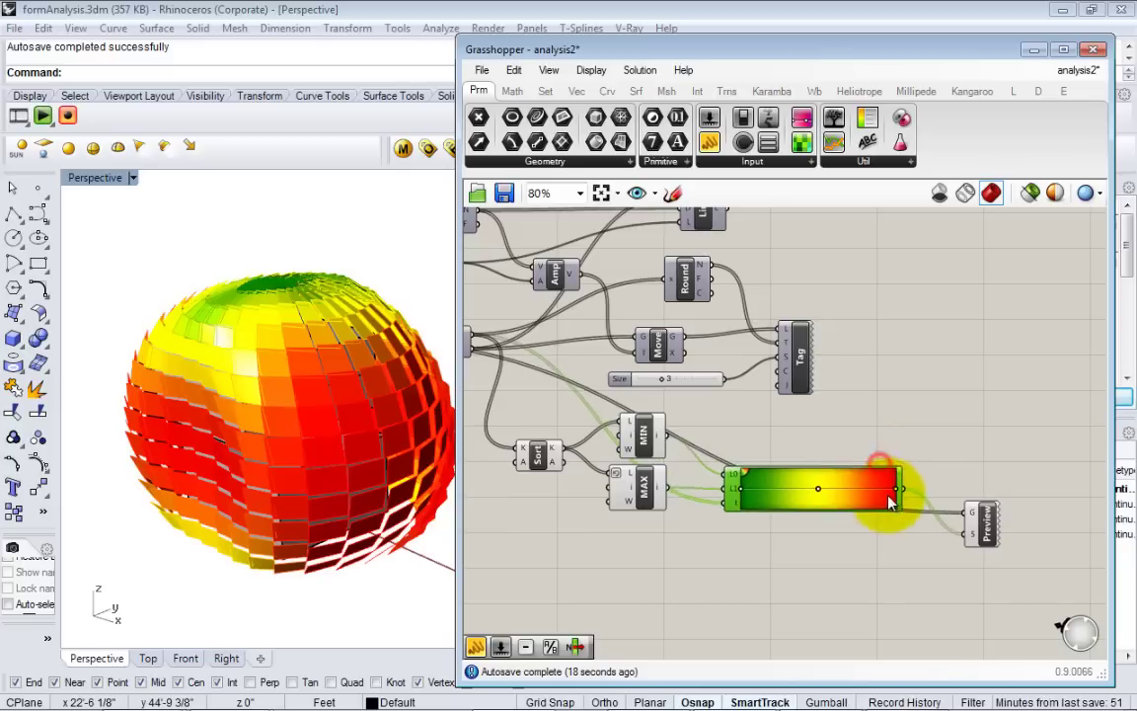
left_click_drag(876, 489, 893, 470)
right_click_drag(876, 415, 932, 444)
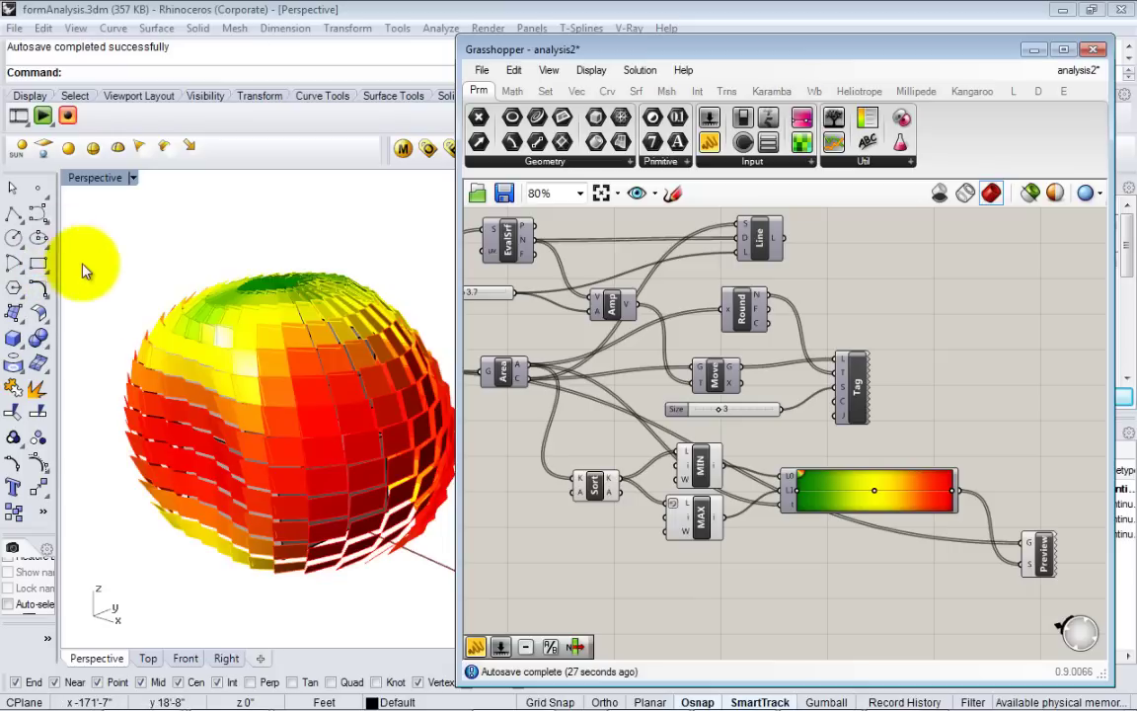
left_click_drag(109, 241, 106, 304)
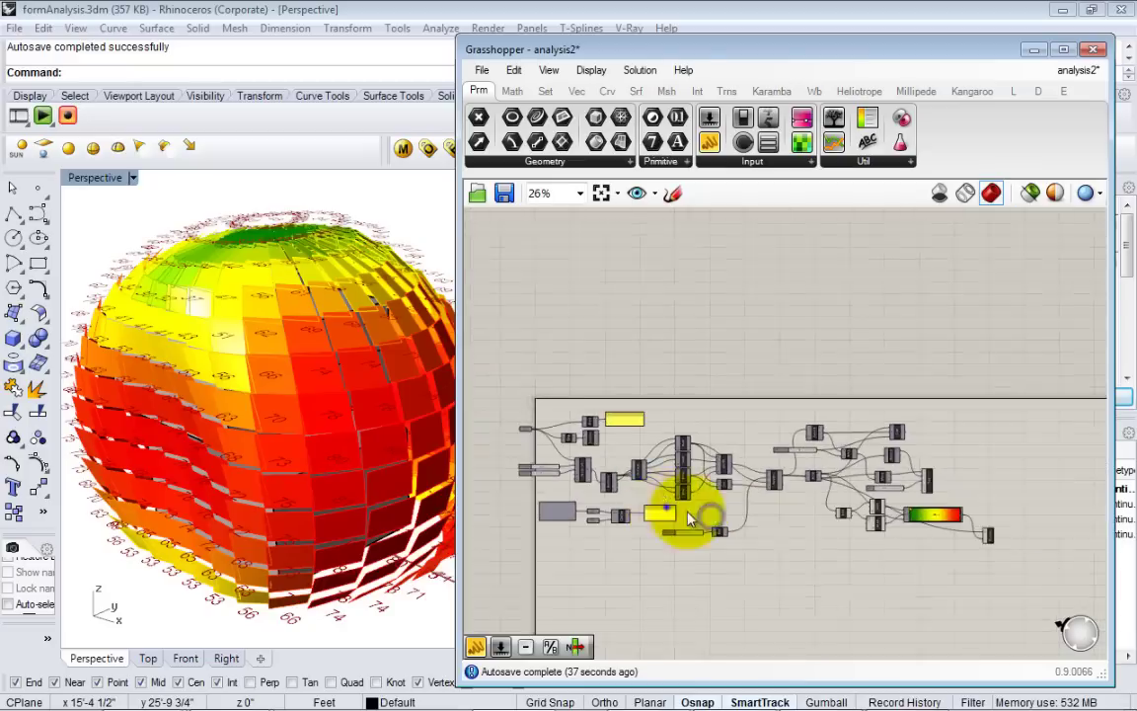
- Set the Mesh UV component's U Count to 41 and V Count to 38, and inspect the recoloured panels up close
scroll(685, 483, "up", 5)
mouse_move(938, 558)
left_mouse_down()
mouse_move(966, 557)
mouse_move(938, 551)
left_mouse_up()
scroll(723, 365, "up", 5)
left_click_drag(724, 355, 742, 352)
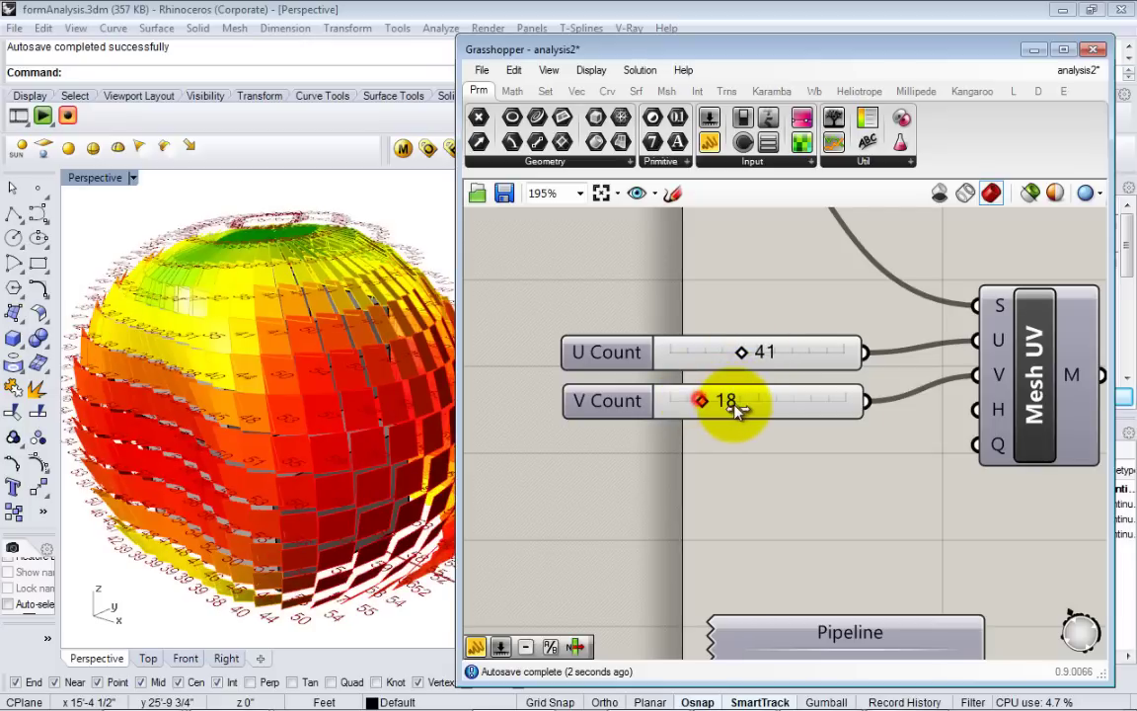
left_click_drag(735, 407, 748, 424)
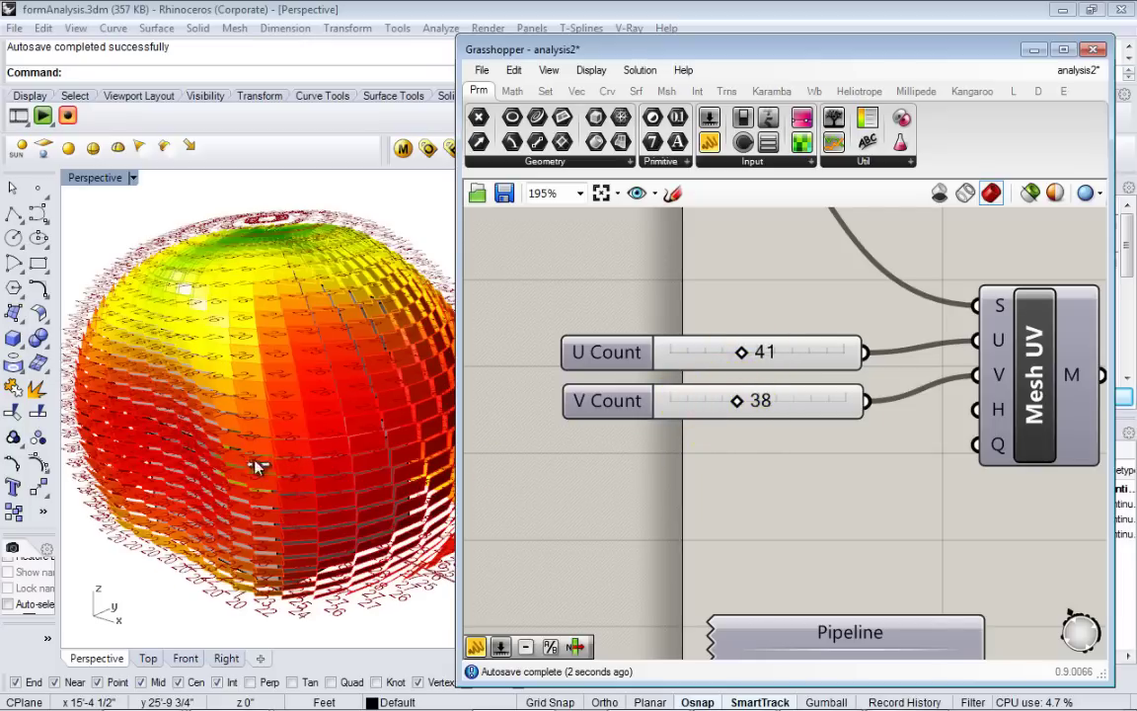
right_click_drag(246, 413, 274, 427)
scroll(279, 491, "up", 5)
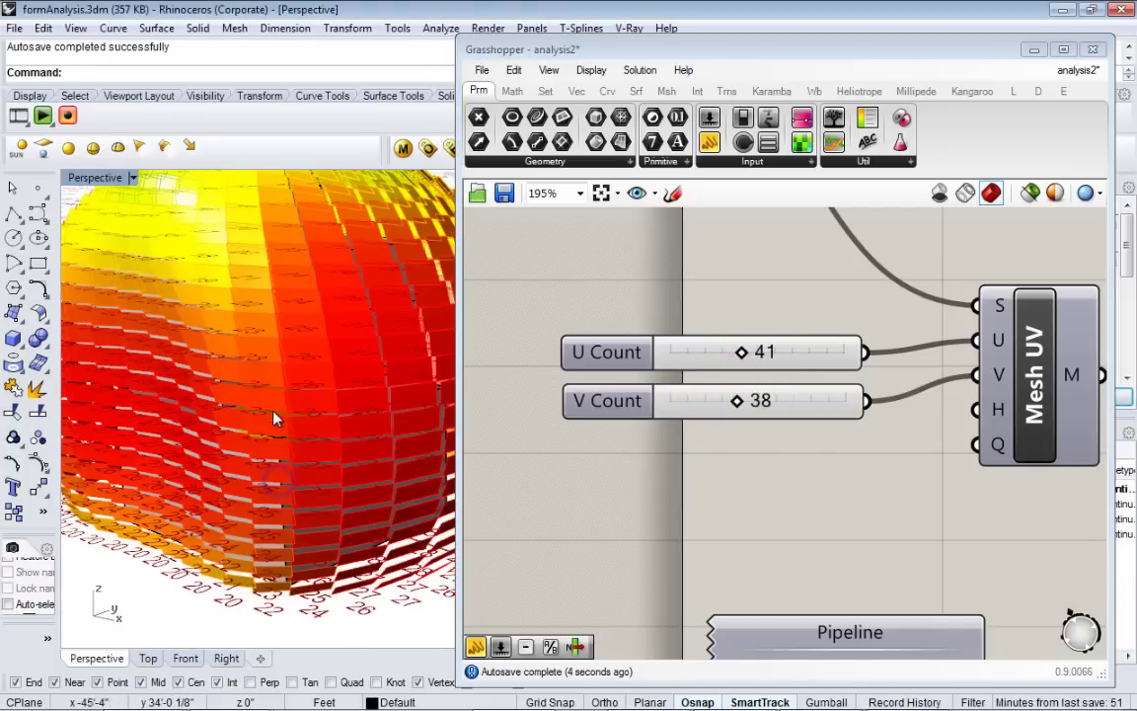